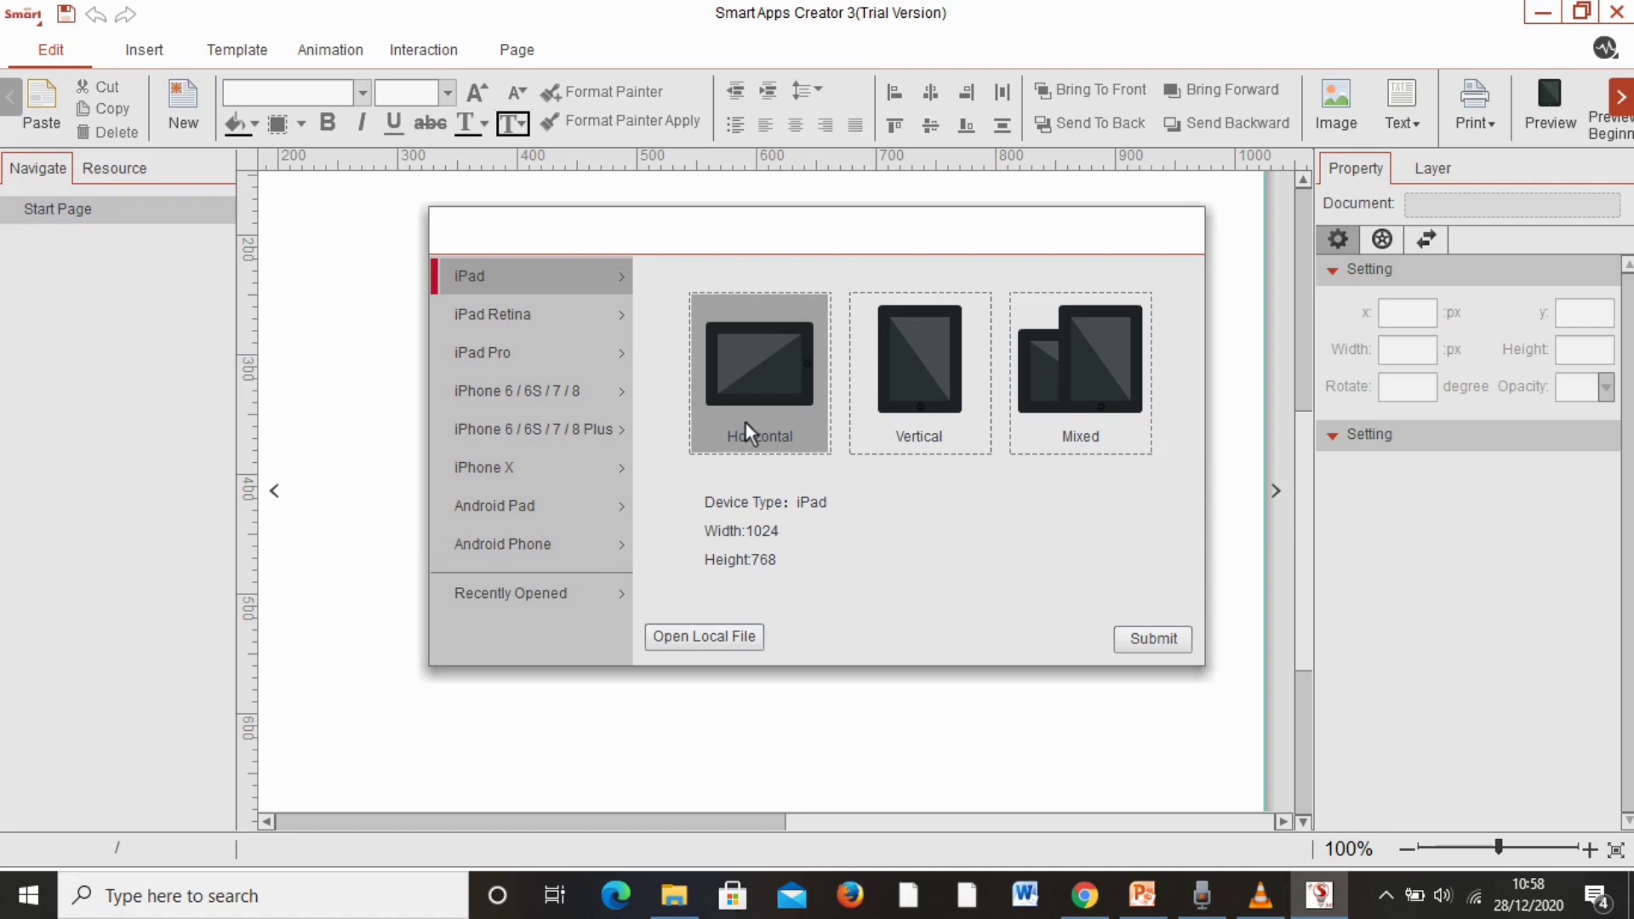
Choose a vertical Android Phone format with a width of 720, and open the existing project Untitled.ahl from the Aplikasi folder instead
{"action": "left_click", "coordinate": [524, 558]}
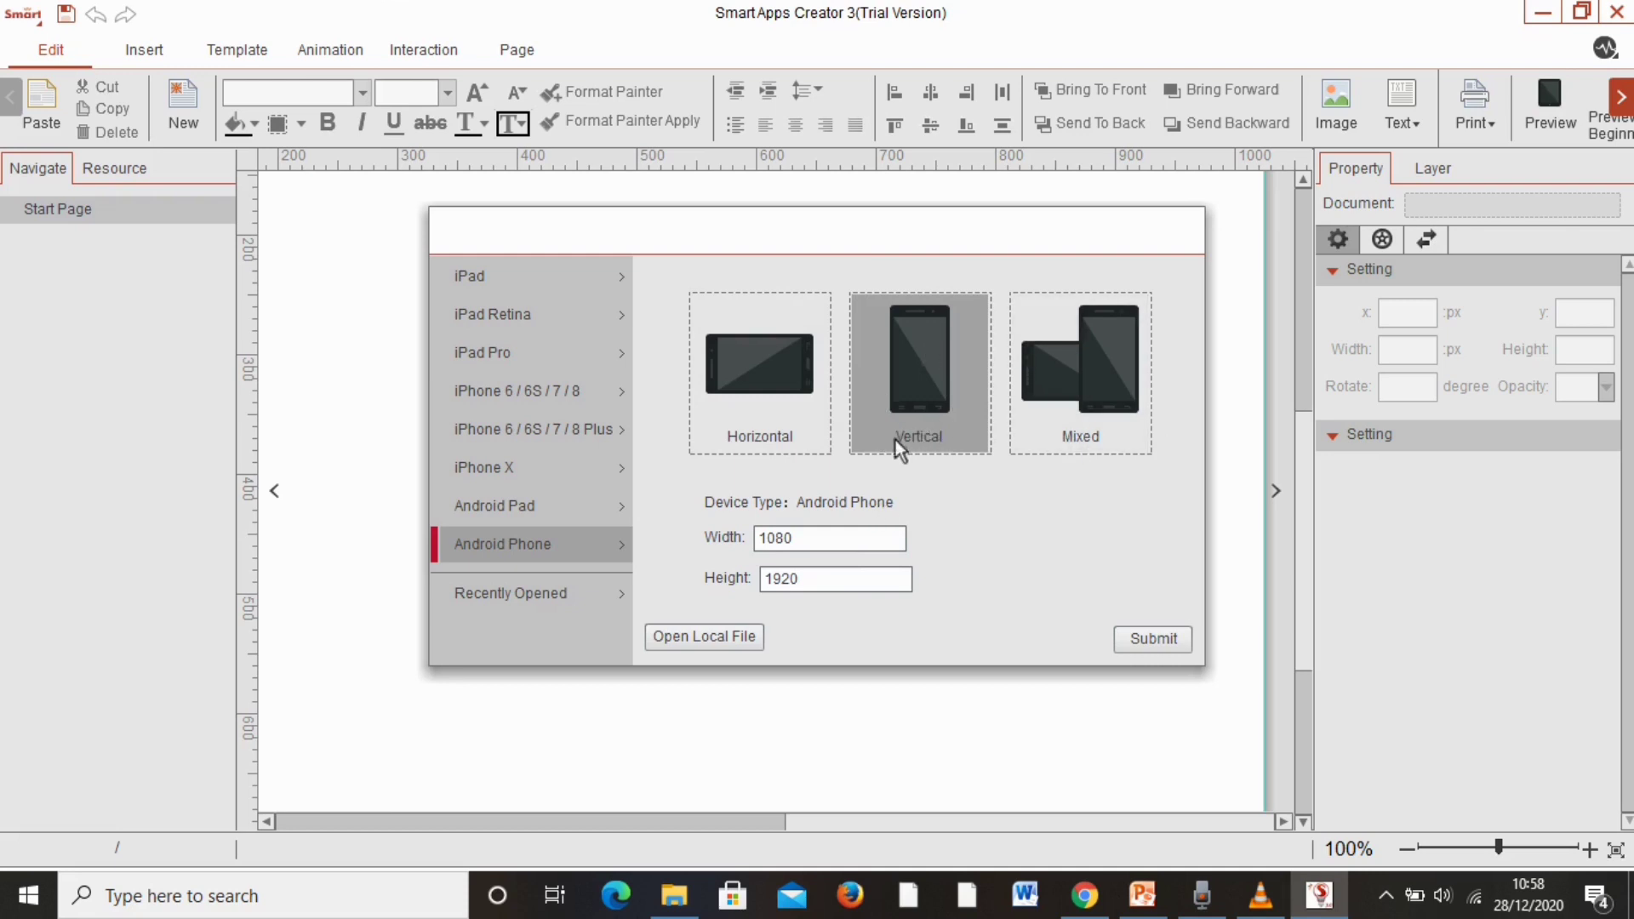
{"action": "left_click", "coordinate": [799, 550]}
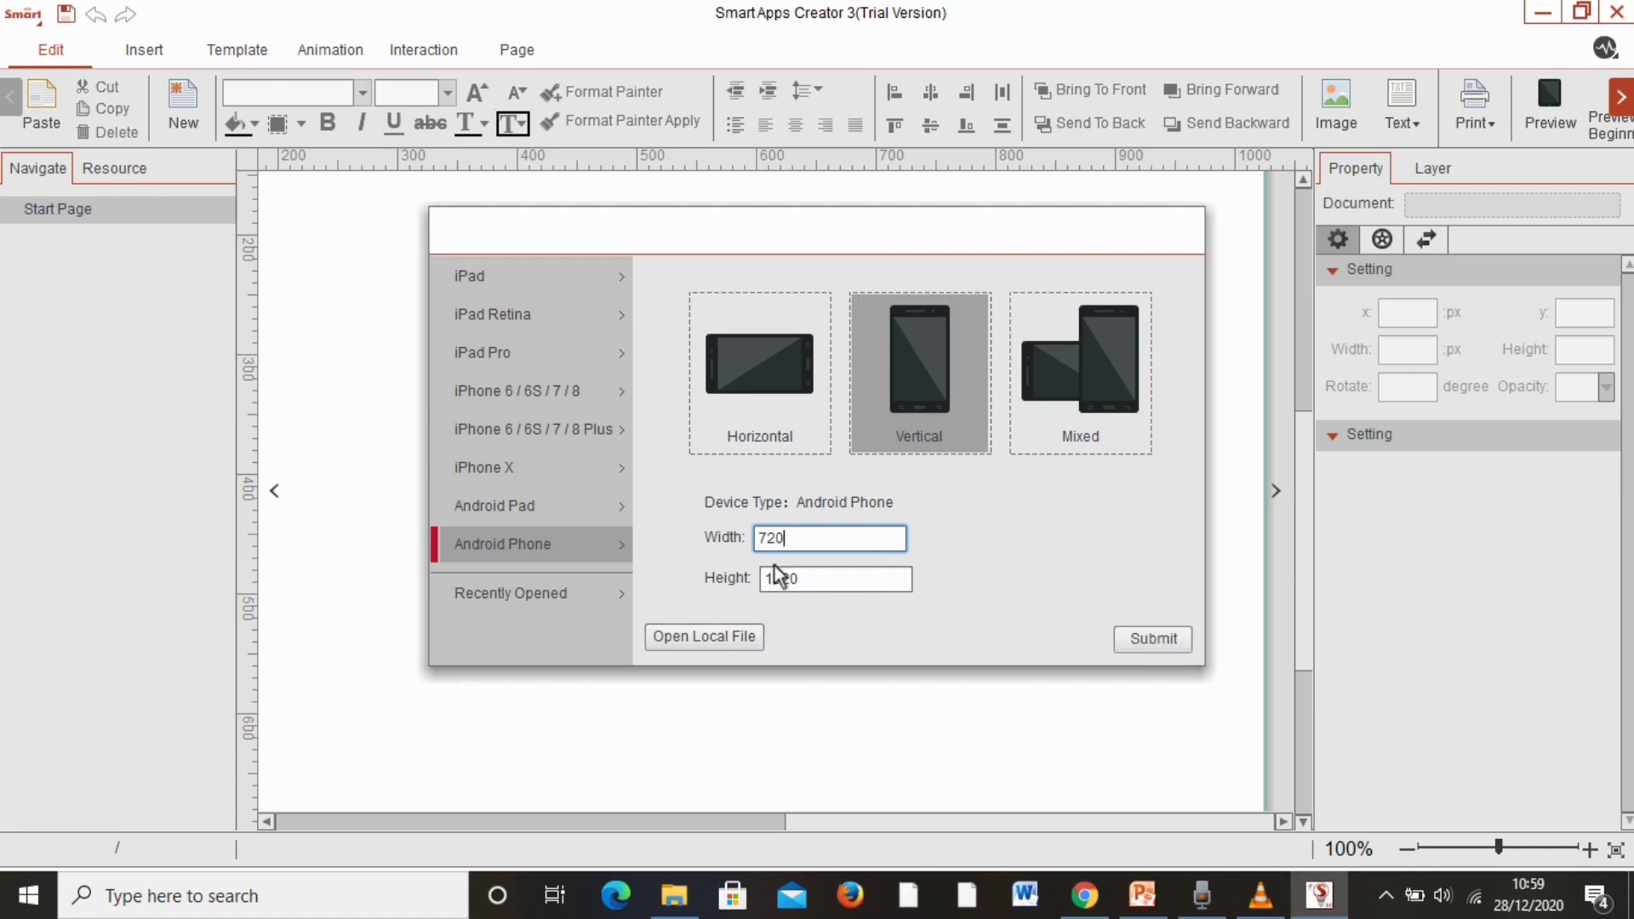
{"action": "left_click", "coordinate": [672, 634]}
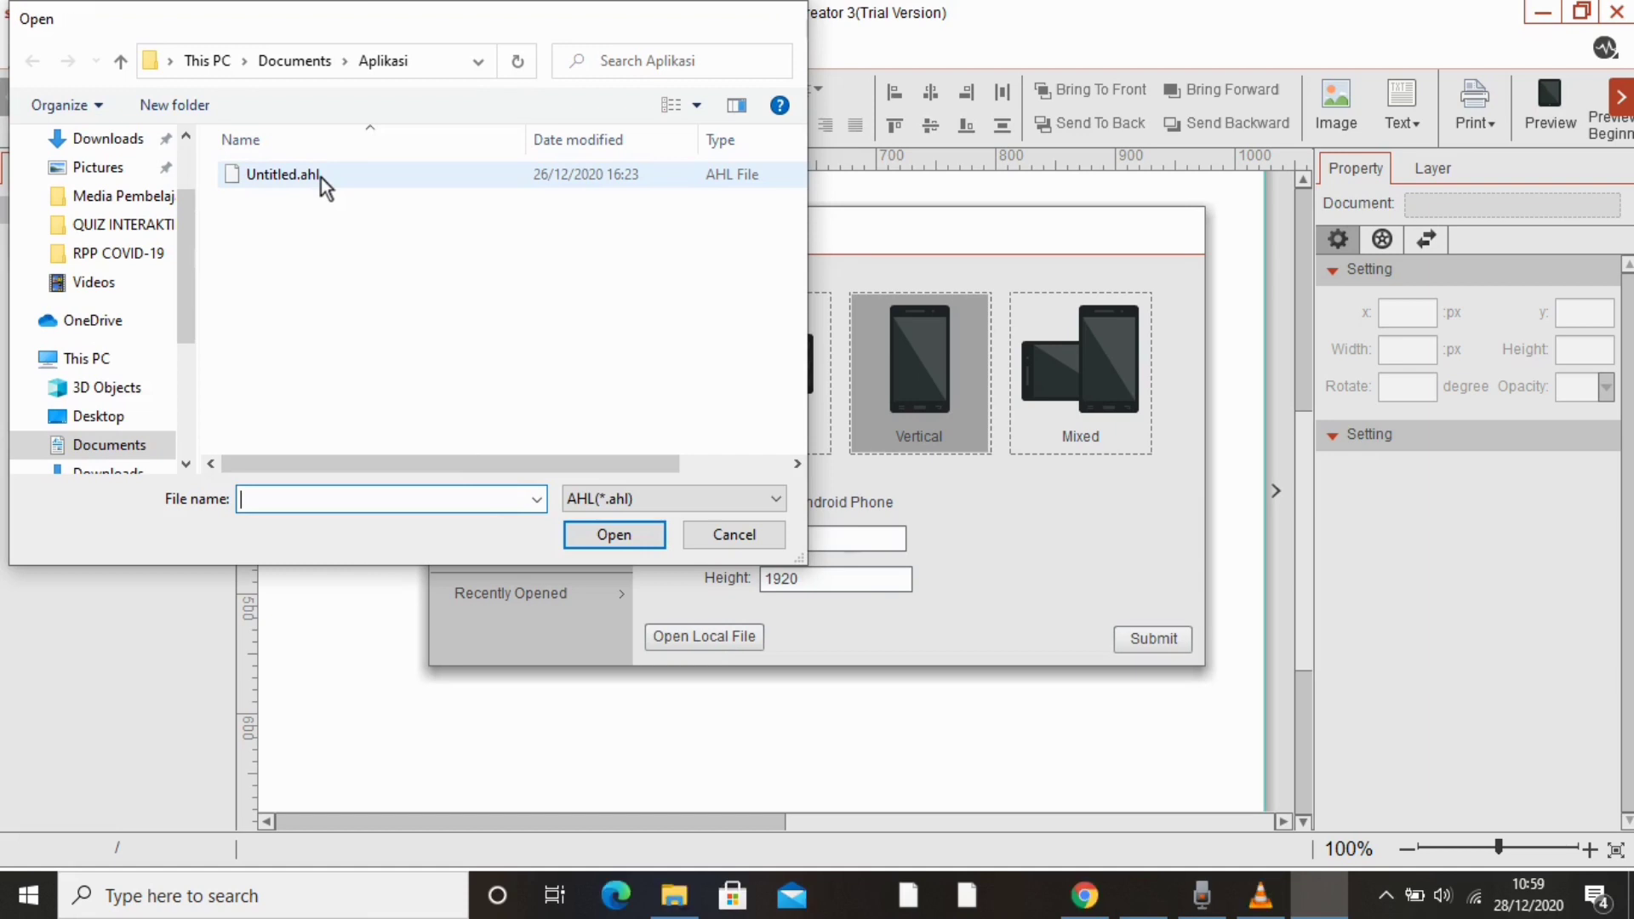
{"action": "double_click", "coordinate": [325, 186]}
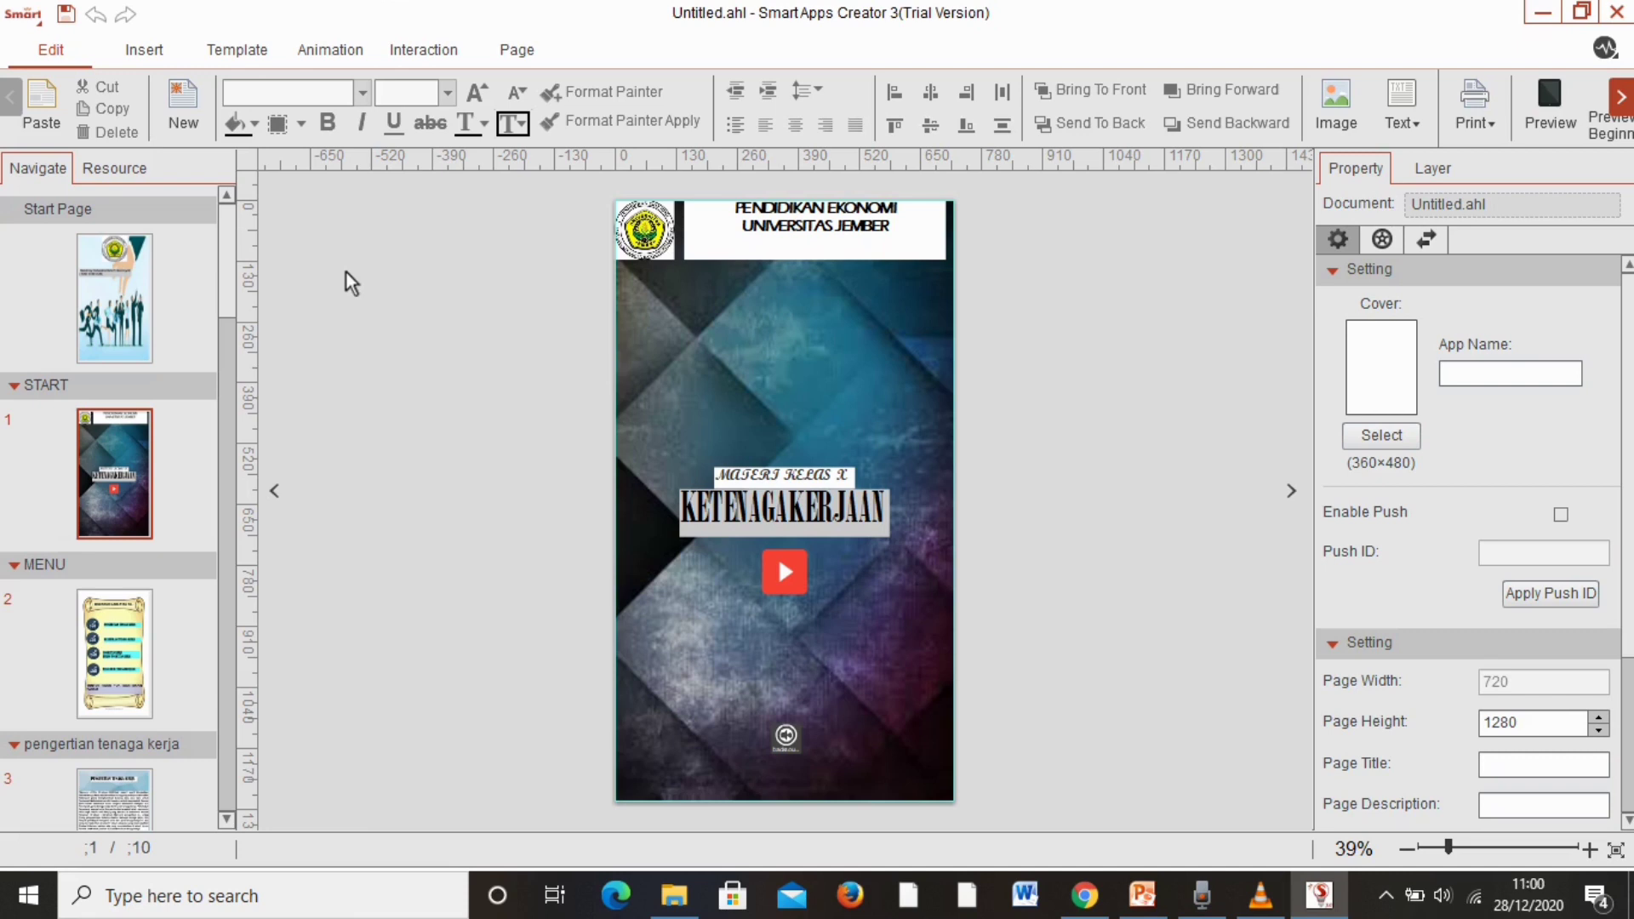
Show the project's Start Page and look through the text insertion options for horizontal and vertical text
{"action": "left_click", "coordinate": [36, 212]}
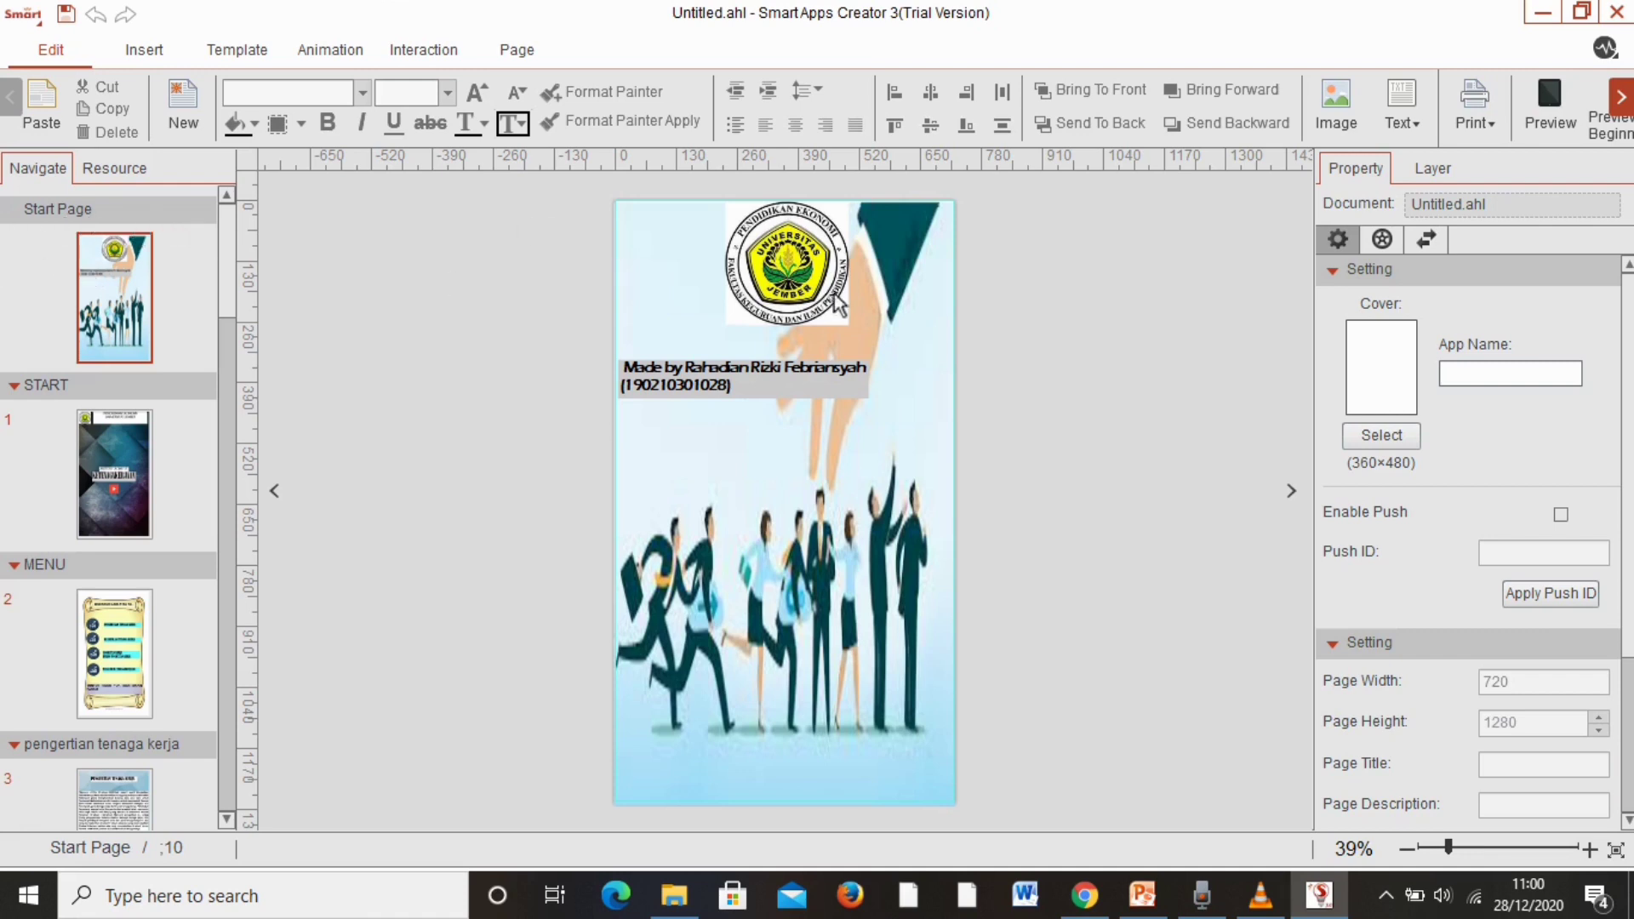
{"action": "left_click", "coordinate": [141, 50]}
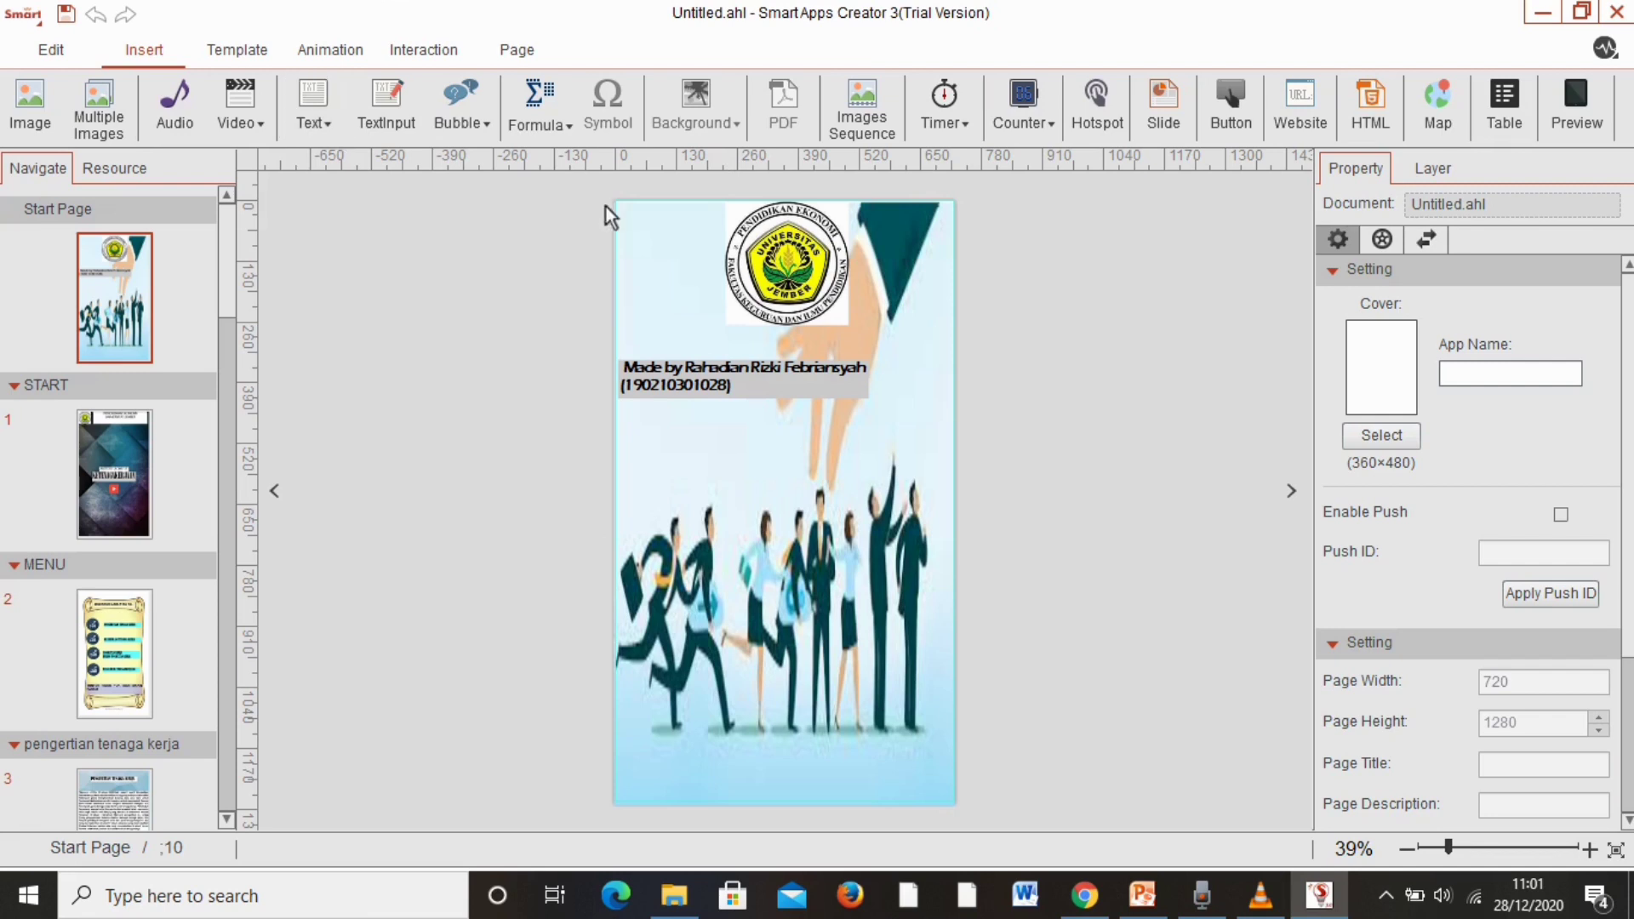
{"action": "left_click", "coordinate": [297, 115]}
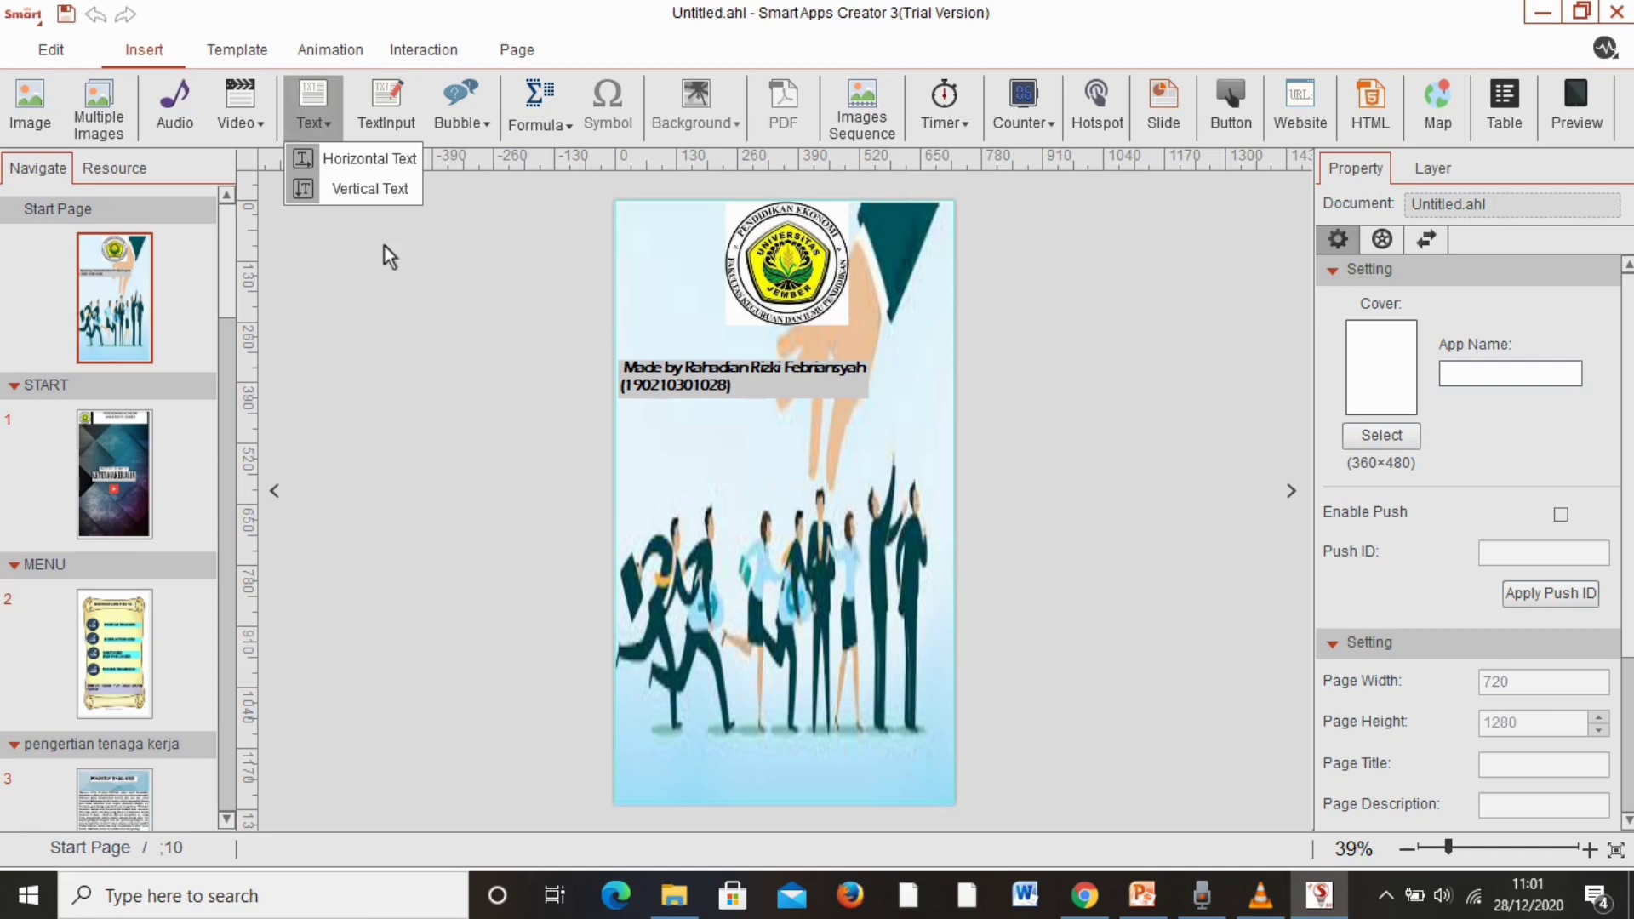
{"action": "left_click", "coordinate": [325, 112]}
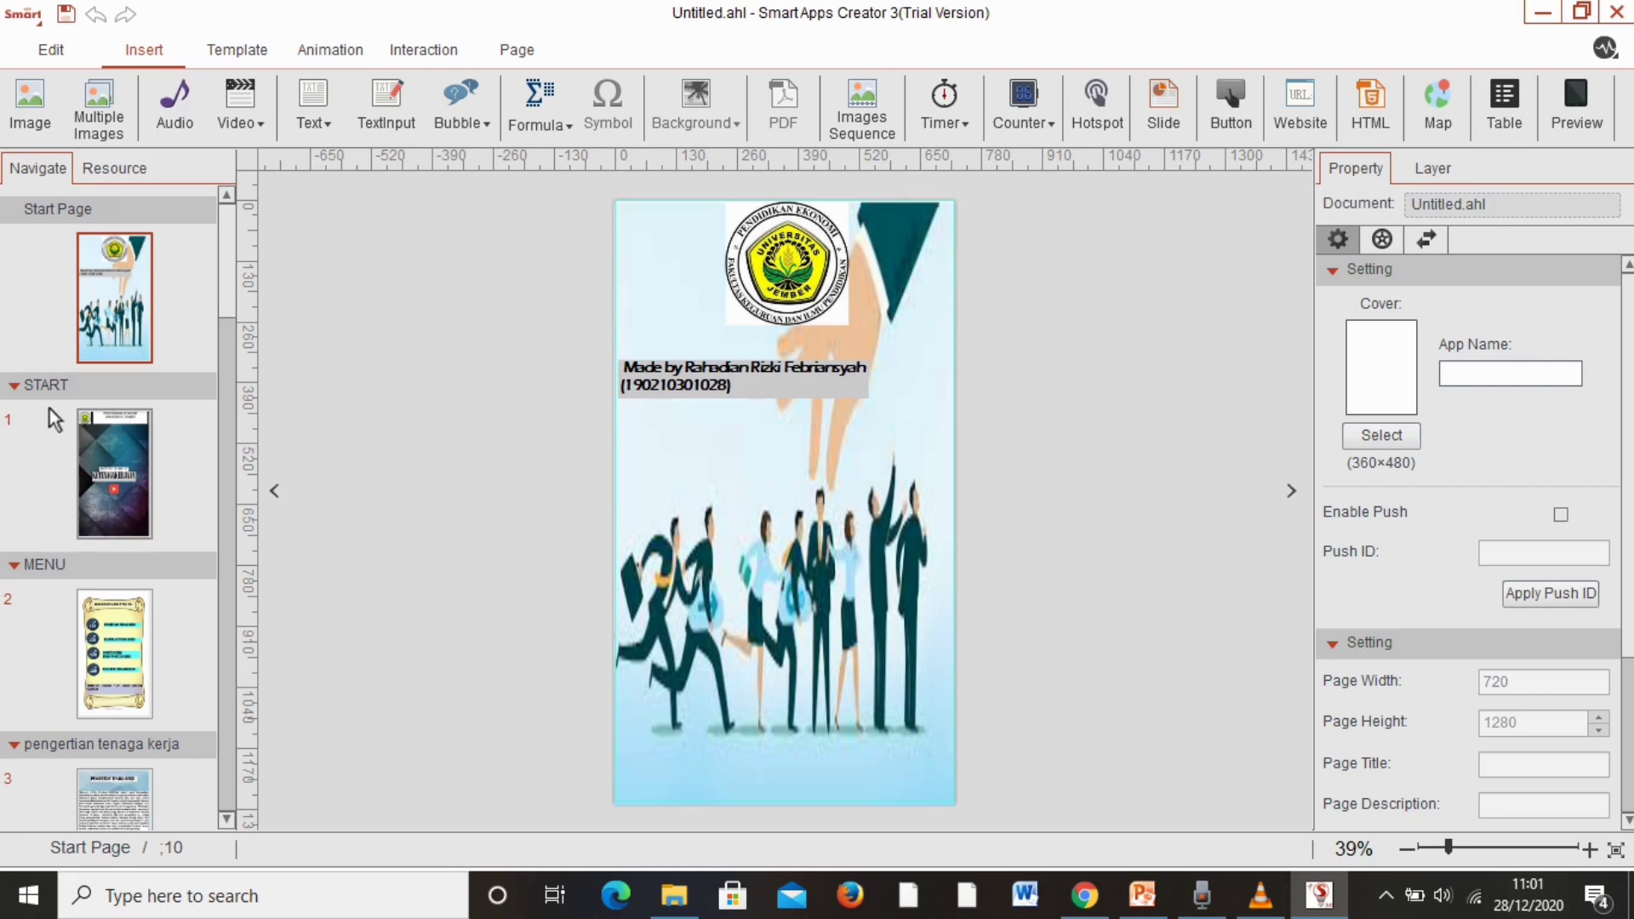
Preview page 1 of the START section in the phone simulator with the system volume raised, and close the preview
{"action": "left_click", "coordinate": [113, 447]}
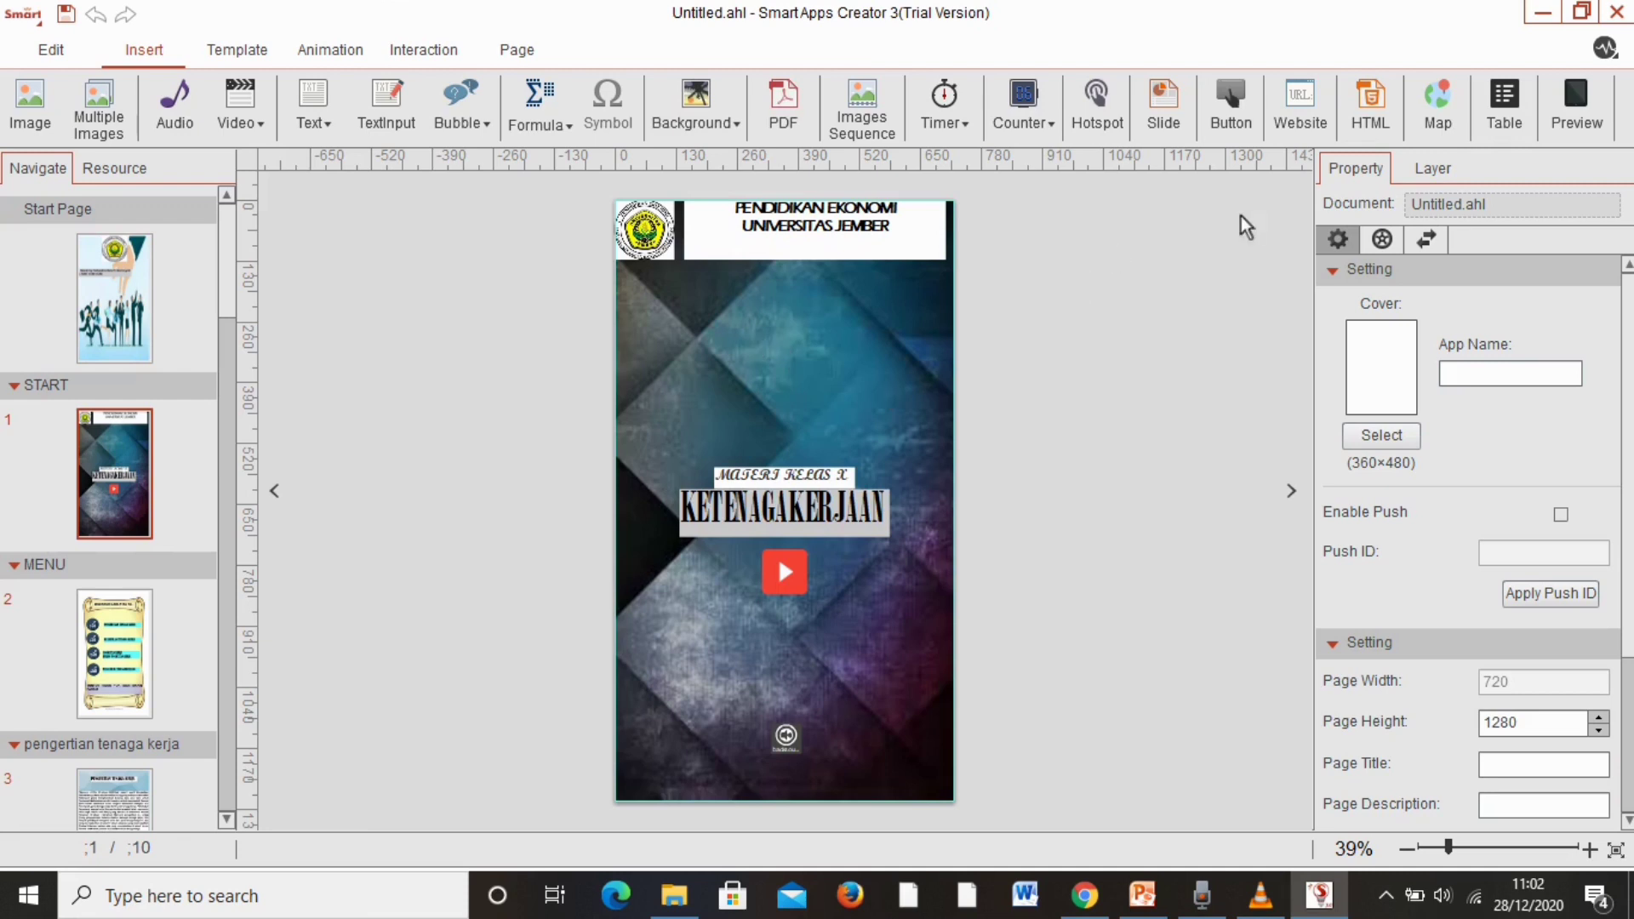
{"action": "left_click", "coordinate": [1576, 100]}
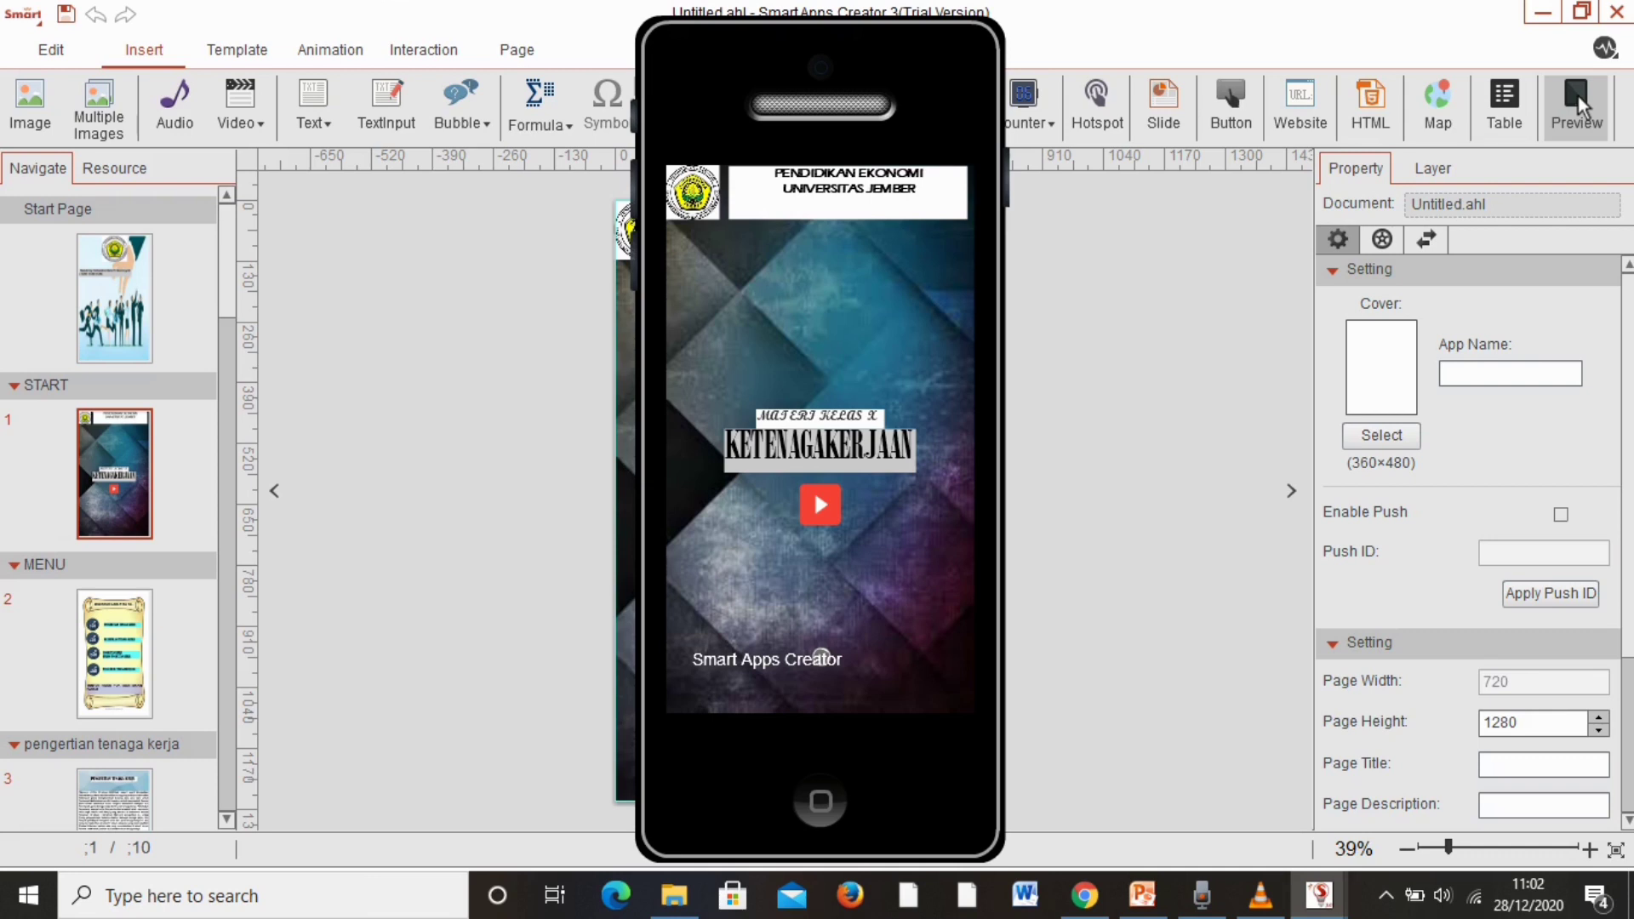
{"action": "key", "text": "XF86AudioRaiseVolume"}
{"action": "key", "text": "XF86AudioRaiseVolume"}
{"action": "key", "text": "XF86AudioRaiseVolume"}
{"action": "key", "text": "XF86AudioRaiseVolume"}
{"action": "key", "text": "XF86AudioRaiseVolume"}
{"action": "key", "text": "XF86AudioRaiseVolume"}
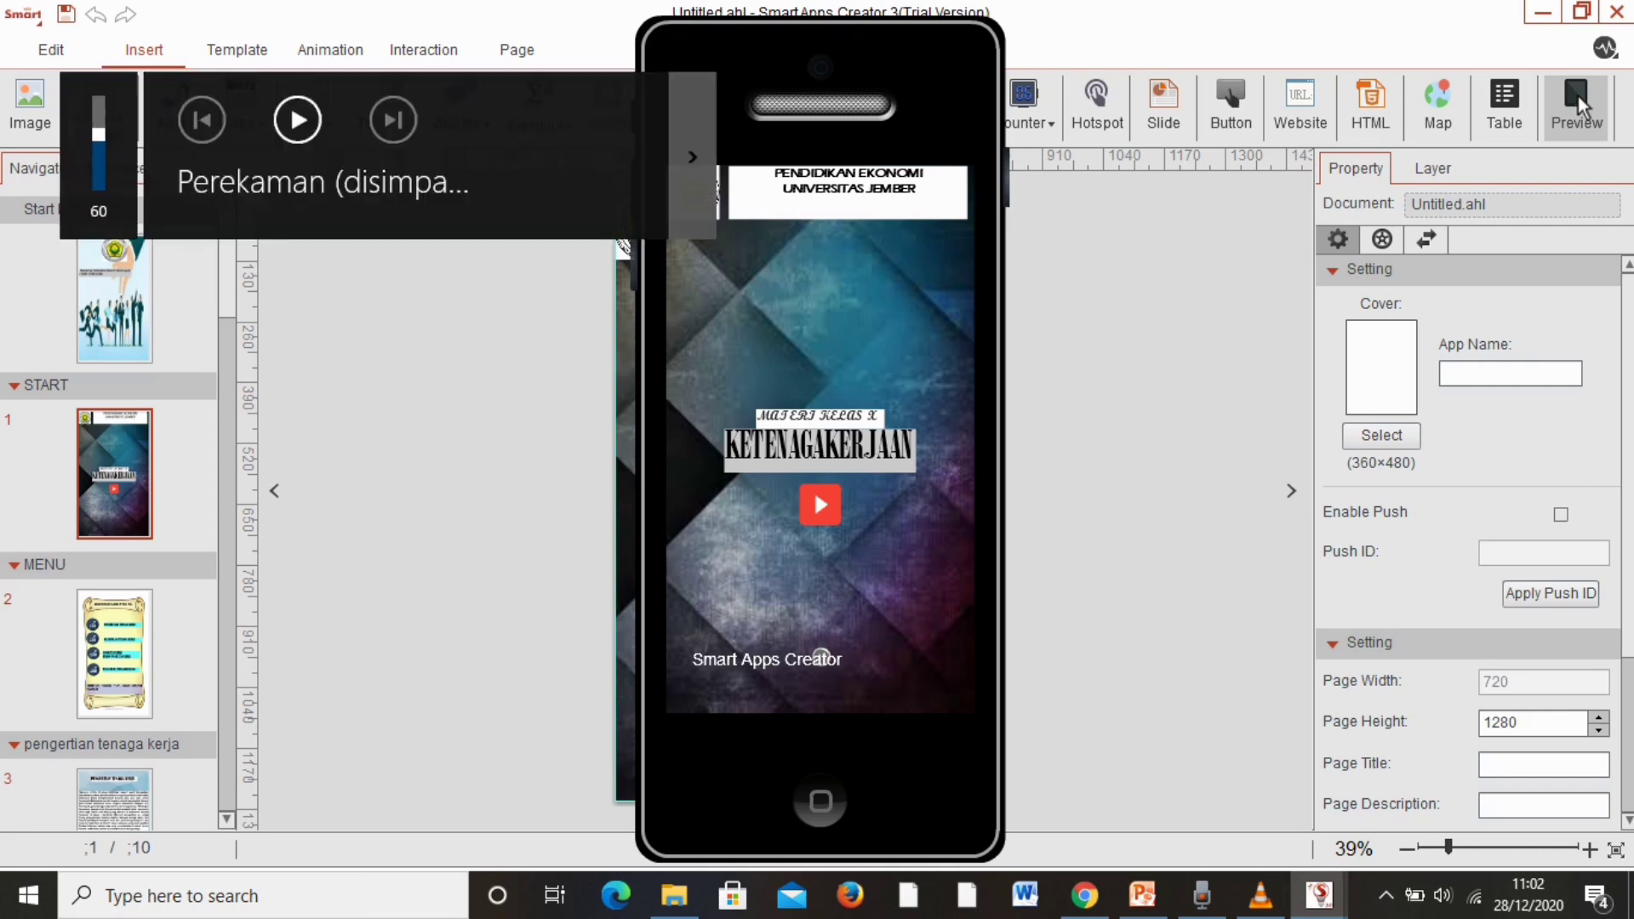
{"action": "key", "text": "XF86AudioRaiseVolume"}
{"action": "key", "text": "XF86AudioRaiseVolume"}
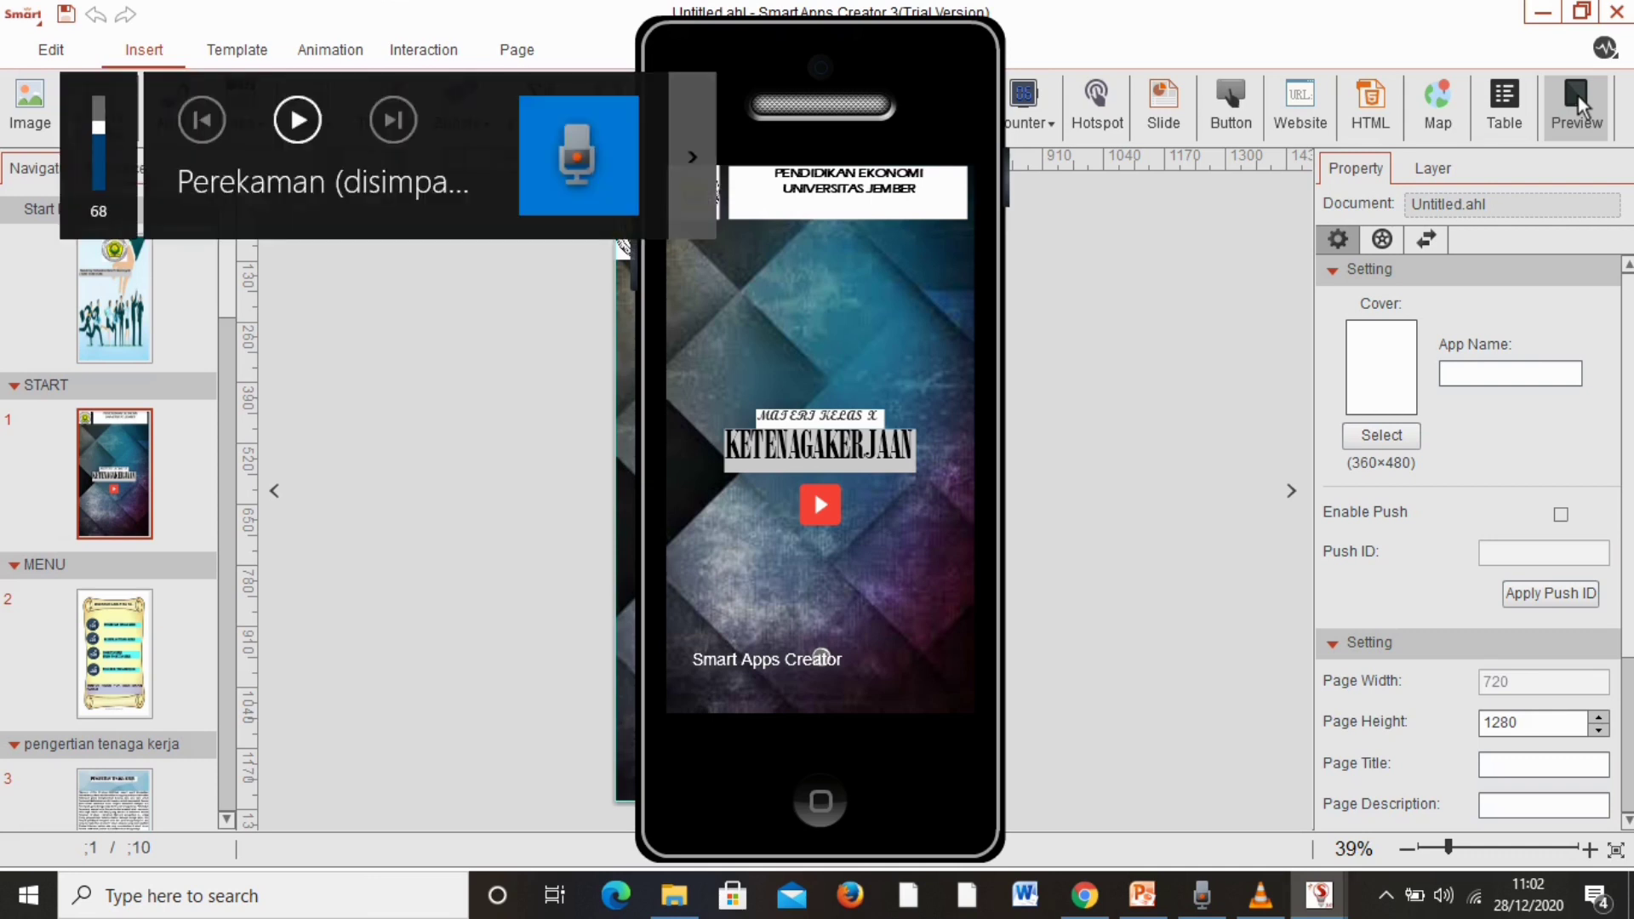
{"action": "key", "text": "XF86AudioRaiseVolume"}
{"action": "key", "text": "XF86AudioRaiseVolume"}
{"action": "key", "text": "XF86AudioRaiseVolume"}
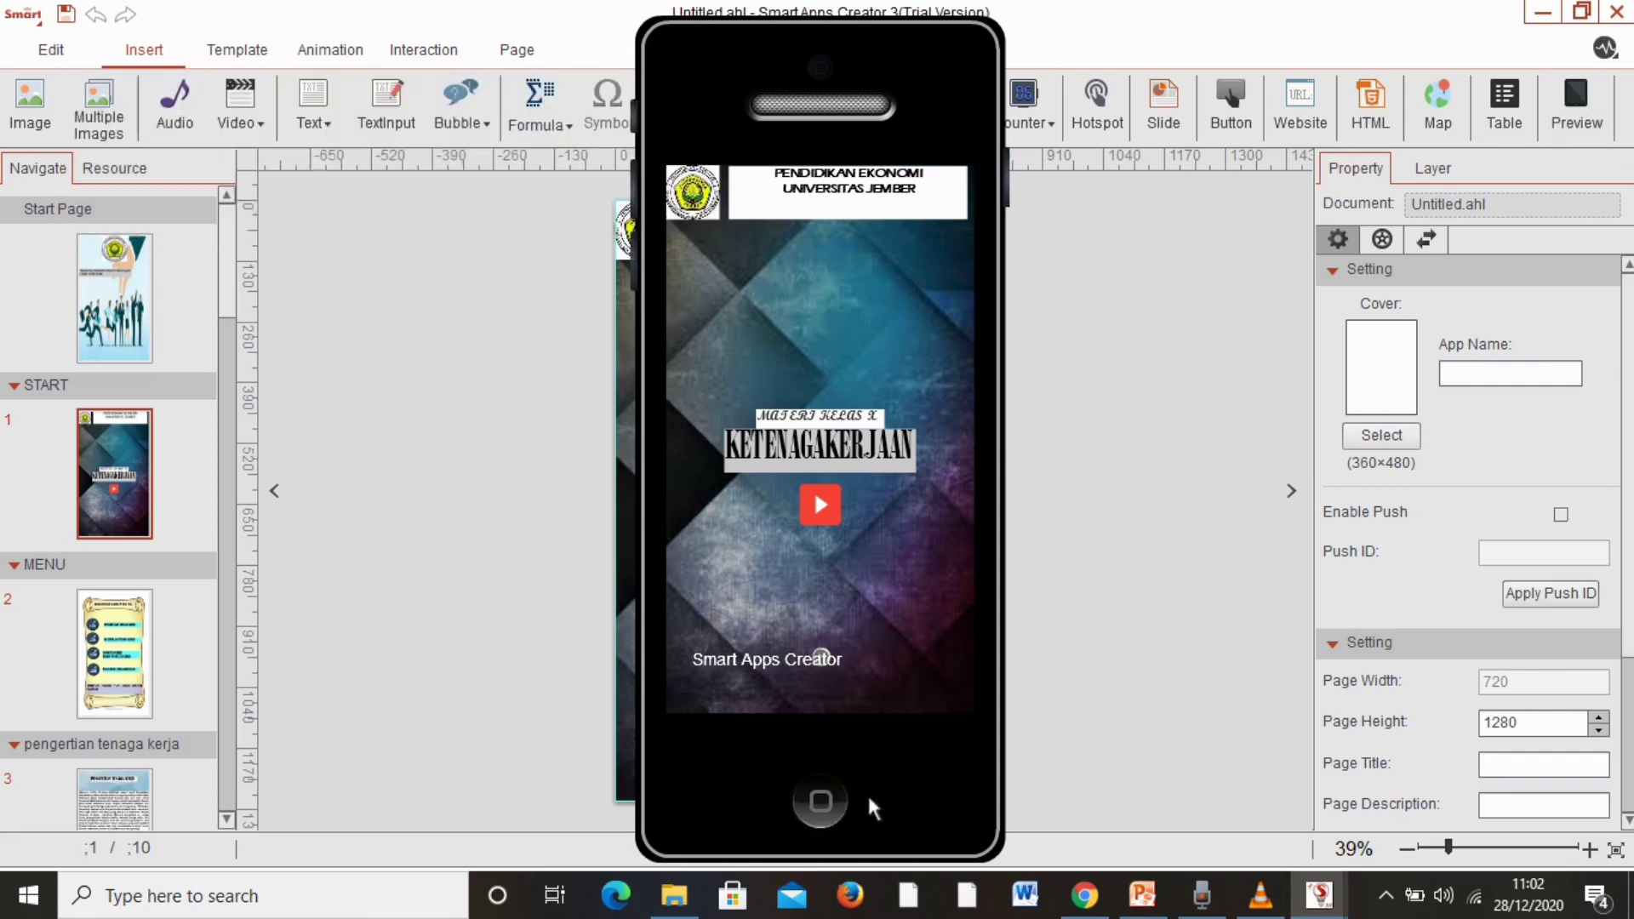
{"action": "left_click", "coordinate": [821, 801]}
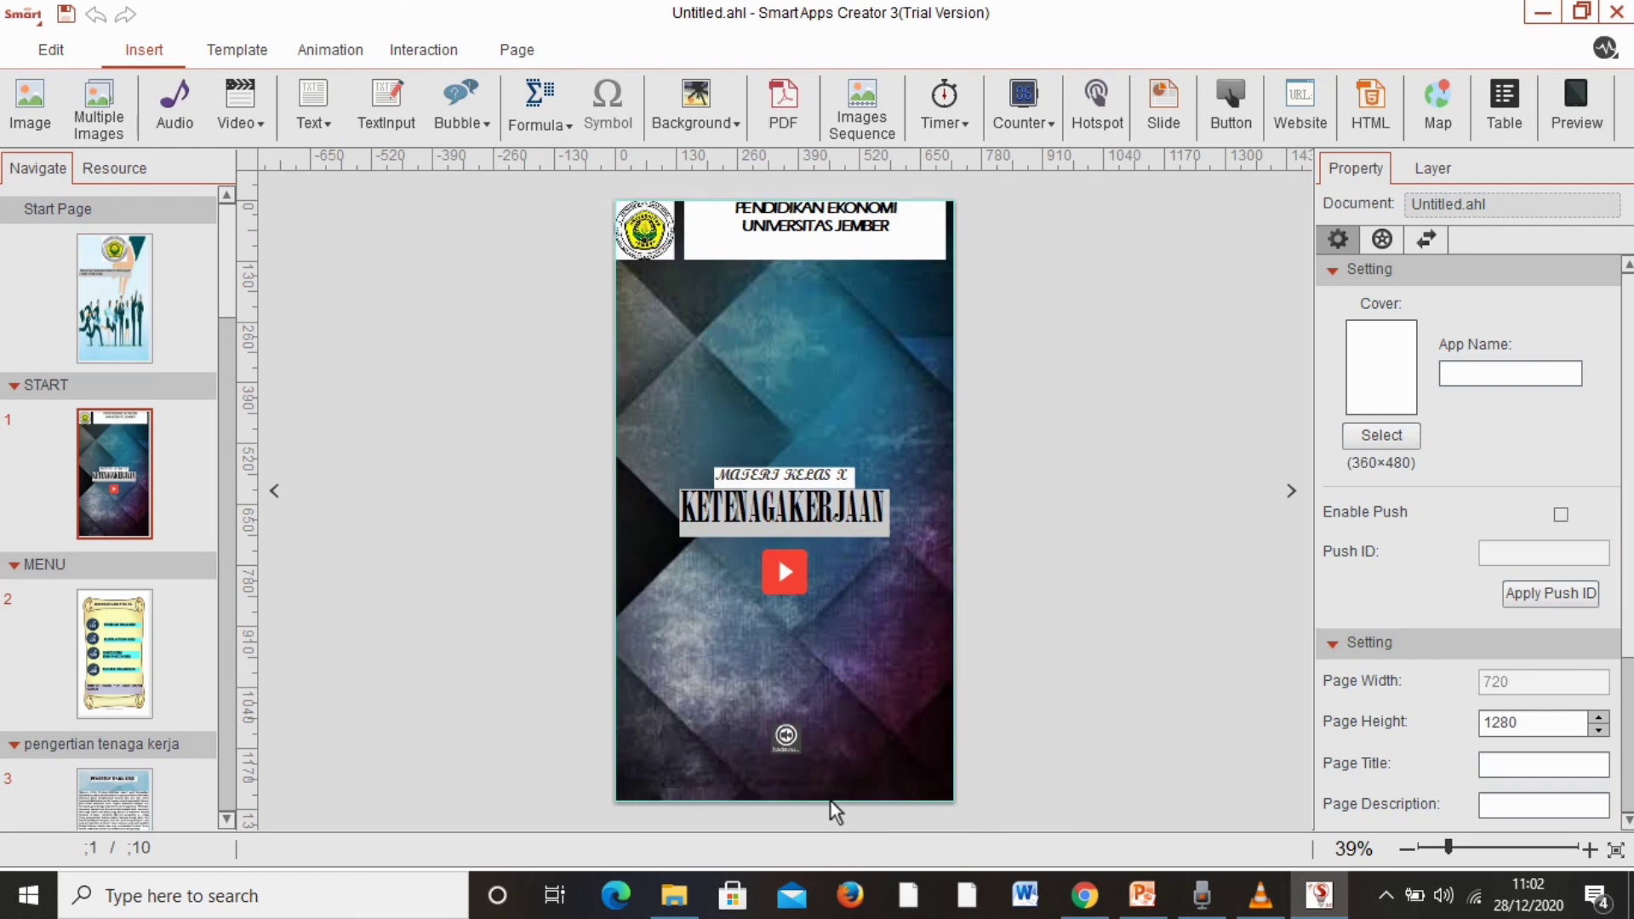
Examine the animation effects offered for the university logo and the header text on page 1
{"action": "left_click", "coordinate": [655, 244]}
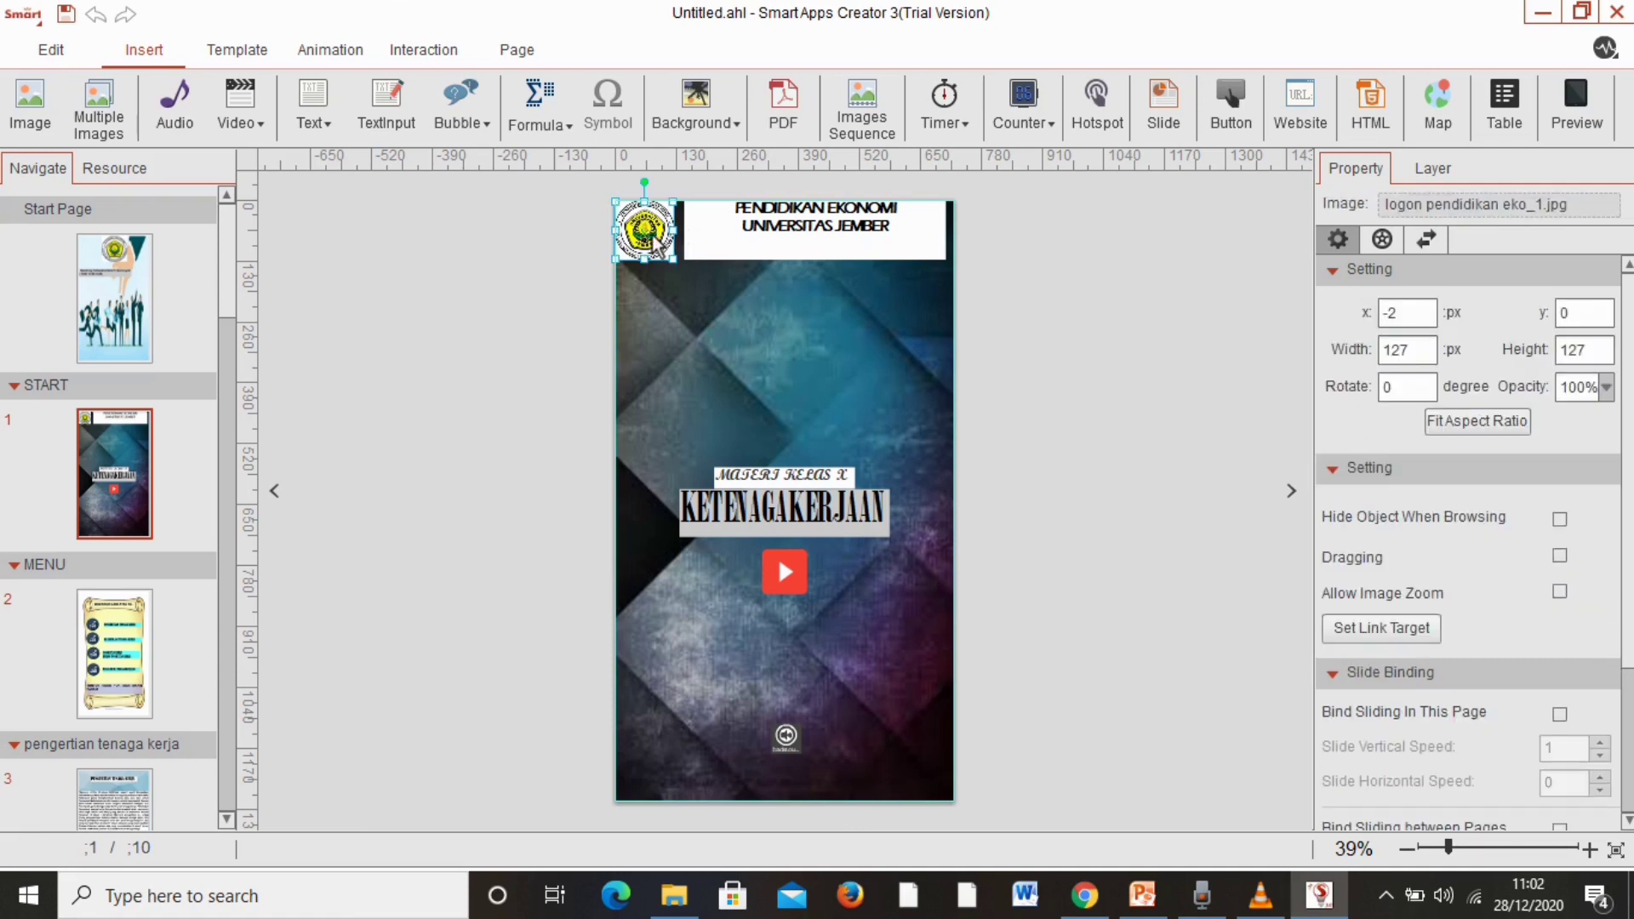
{"action": "left_click", "coordinate": [341, 50]}
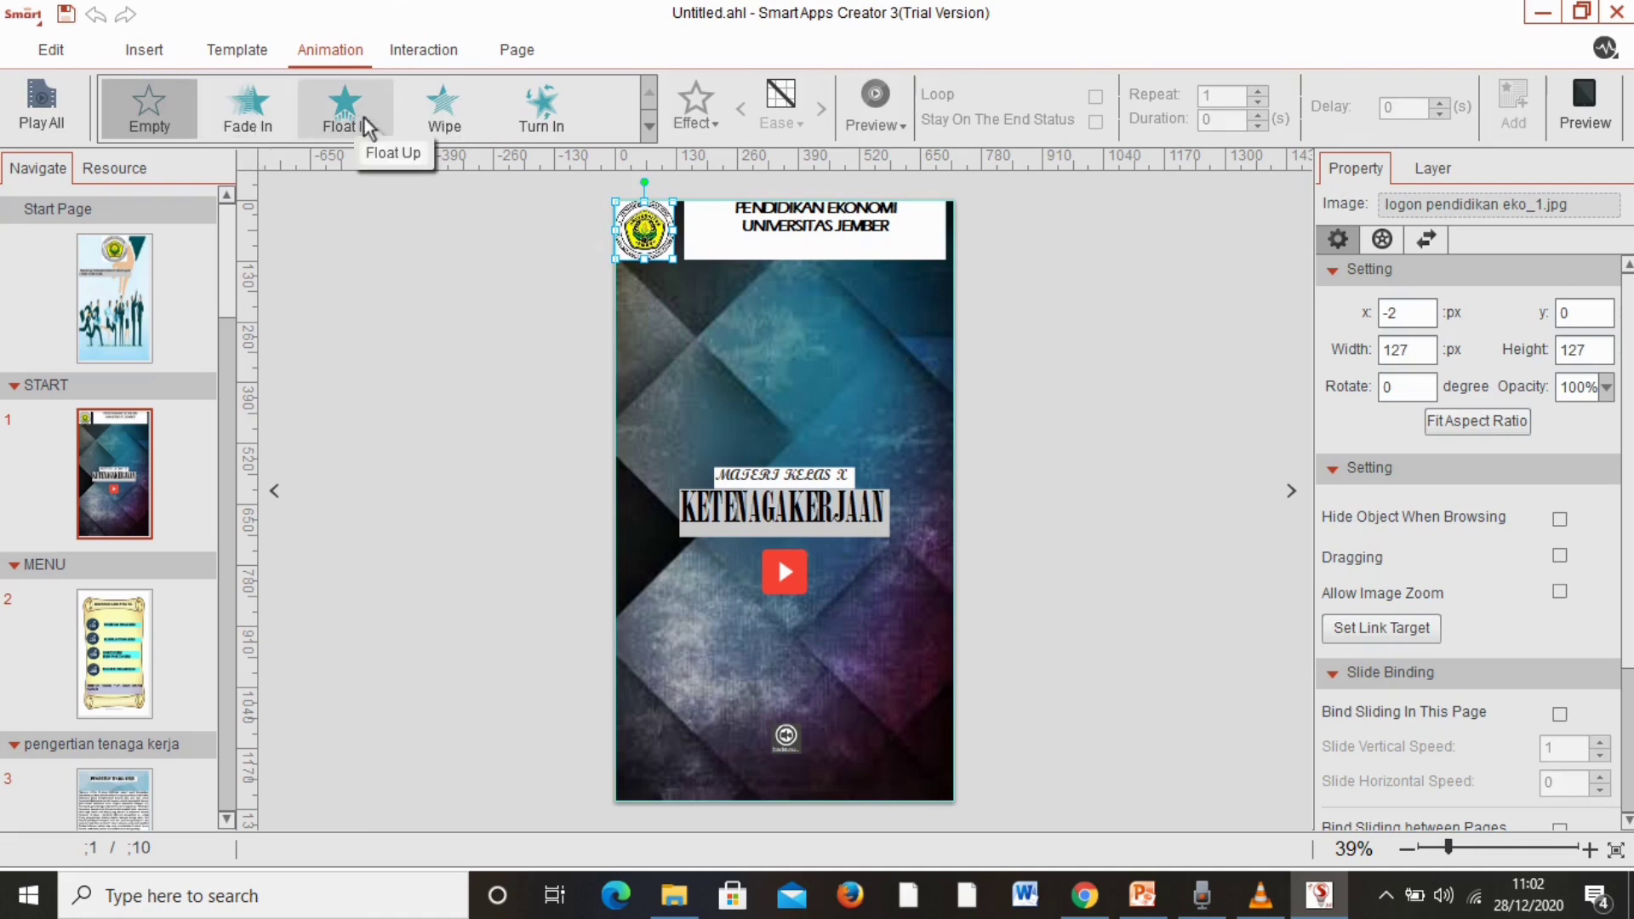
{"action": "left_click", "coordinate": [819, 226]}
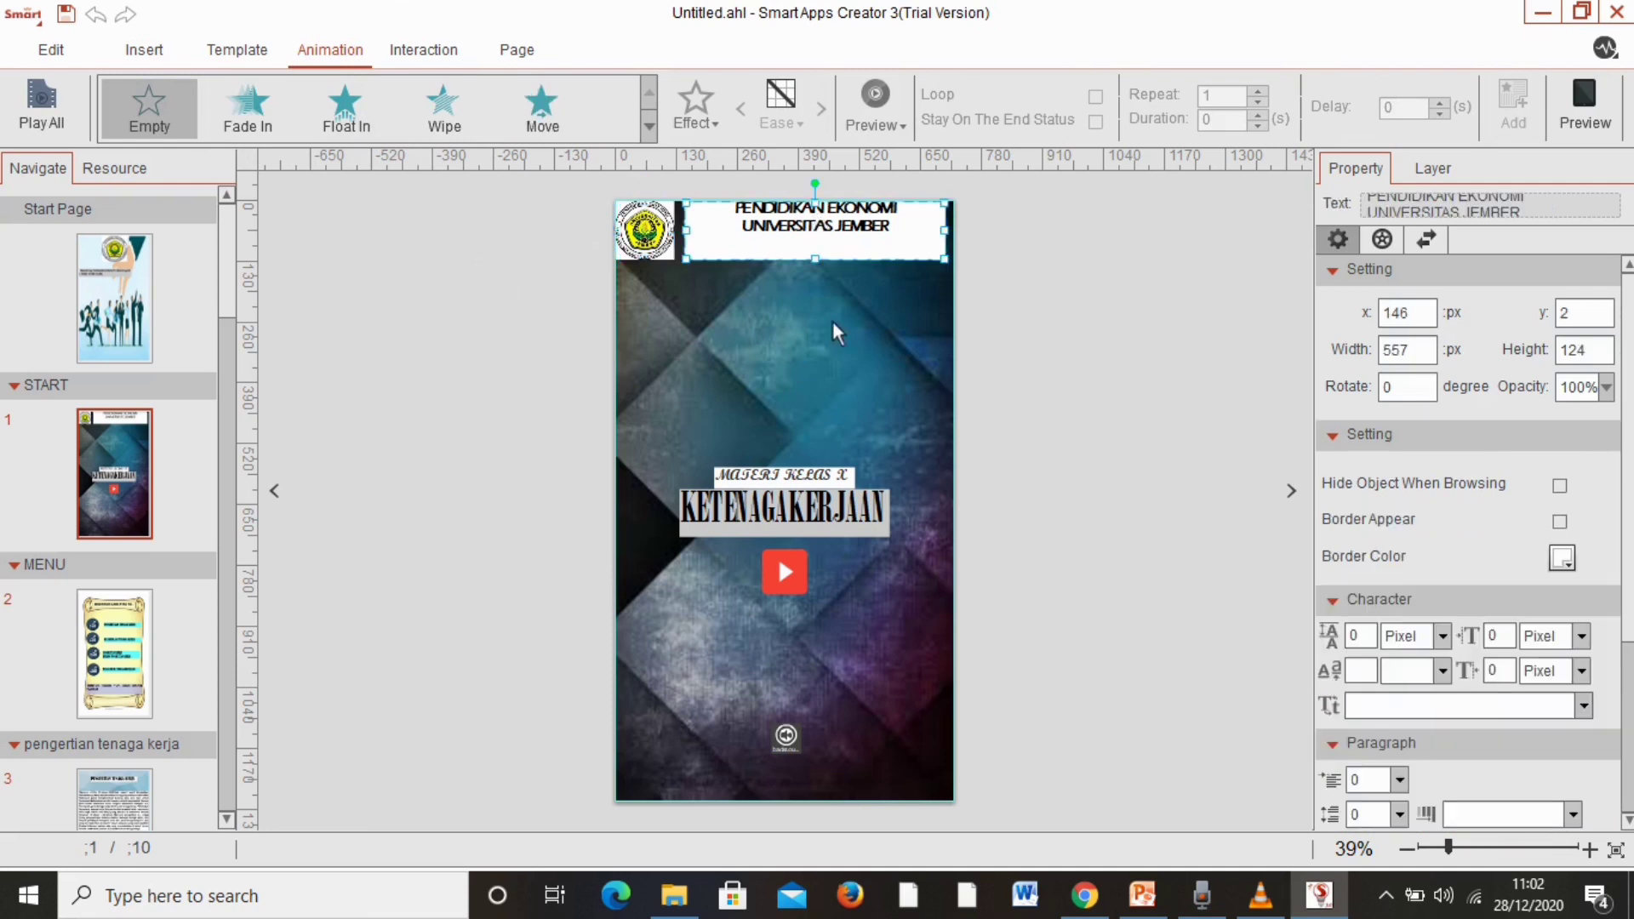
{"action": "left_click", "coordinate": [150, 51]}
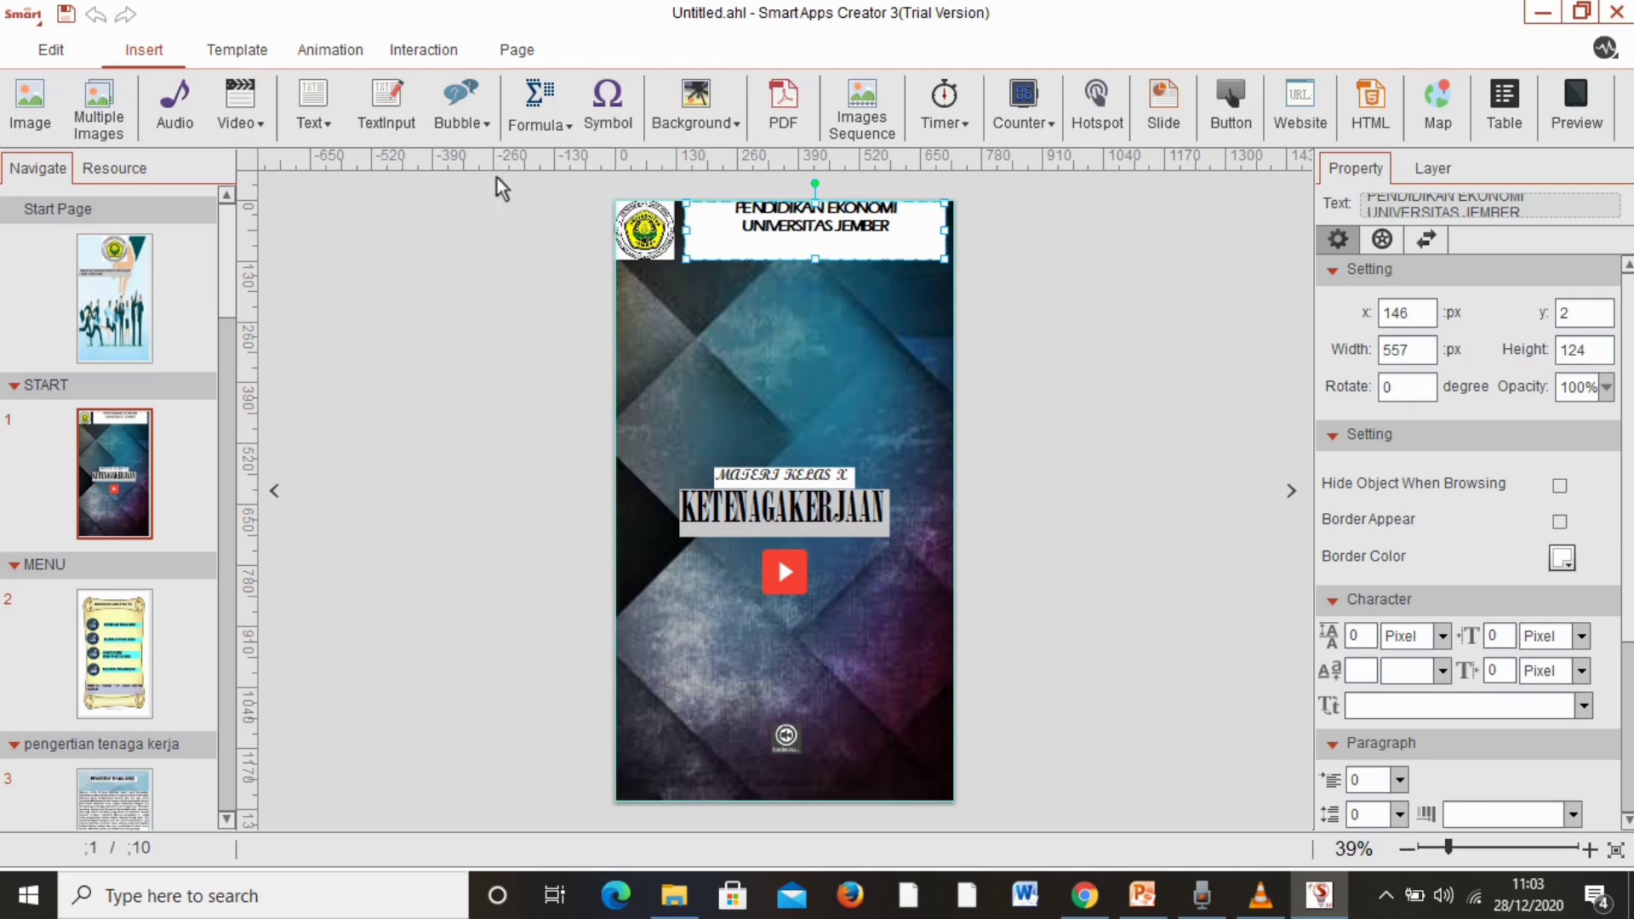
{"action": "left_click", "coordinate": [334, 53]}
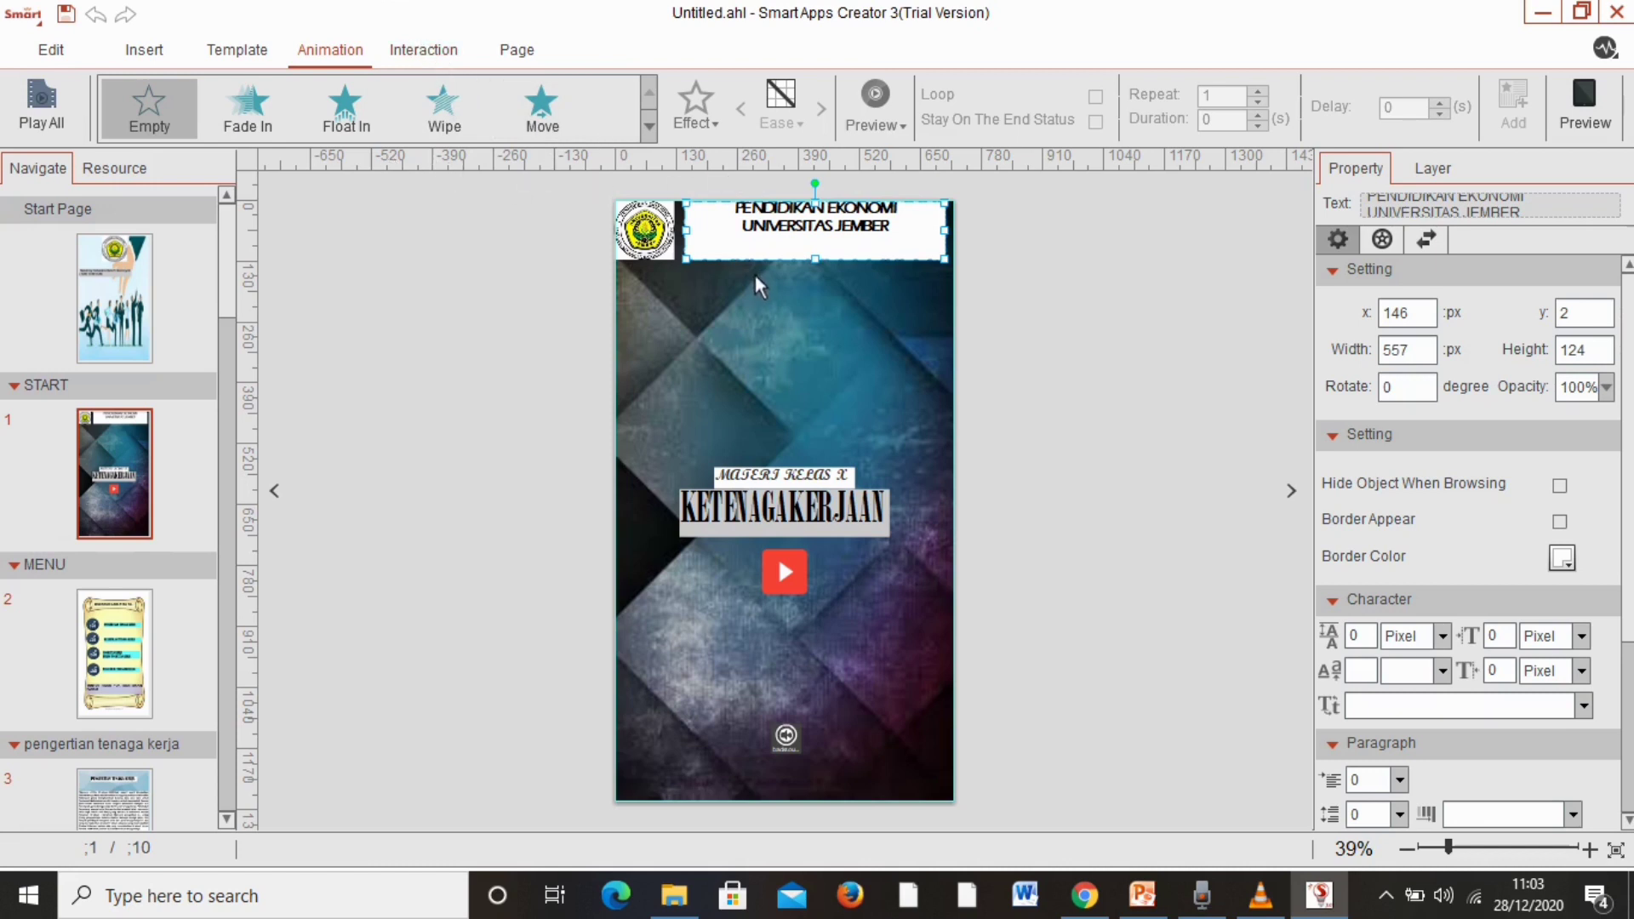
Preview page 1, test its red play button in the simulator, and close the preview
{"action": "left_click", "coordinate": [1584, 102]}
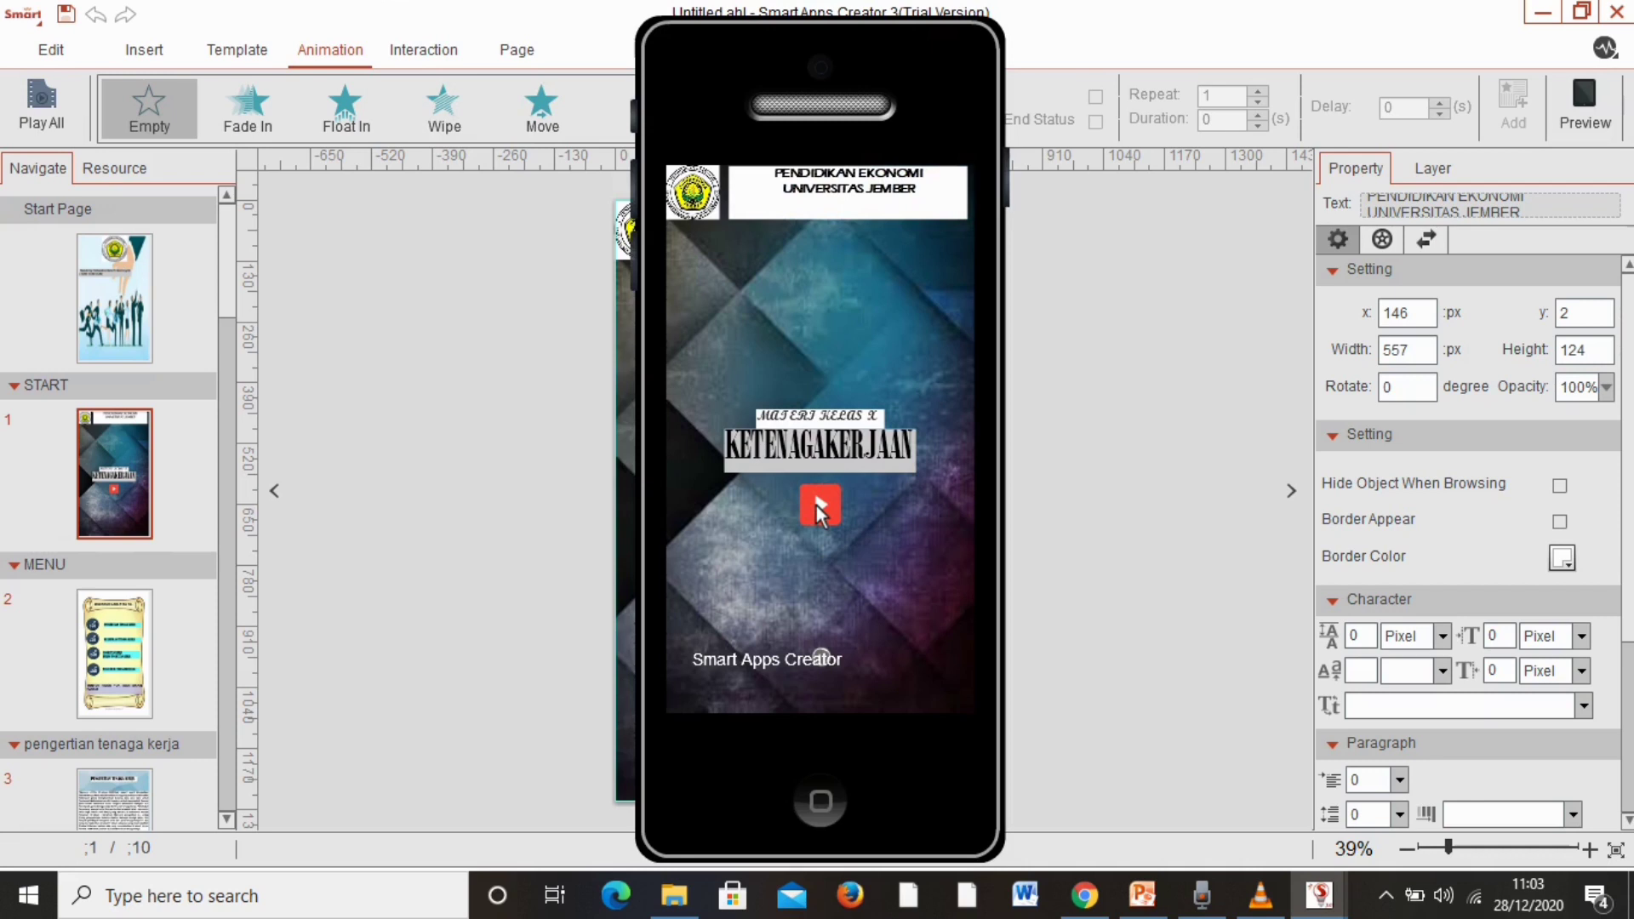
{"action": "left_click", "coordinate": [815, 505]}
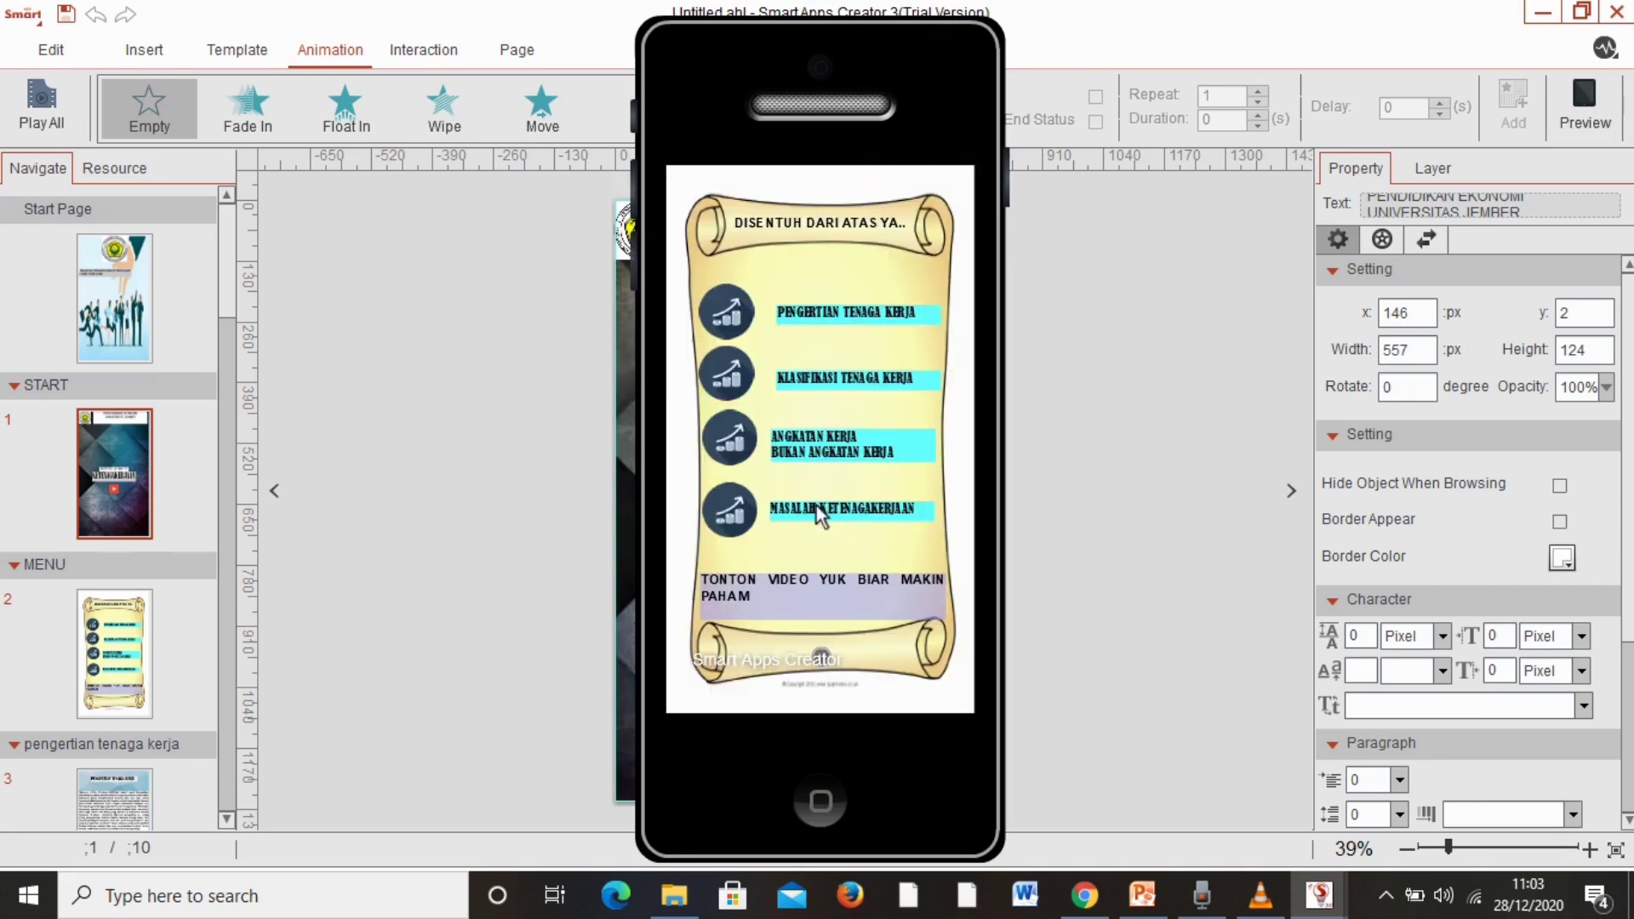
{"action": "left_click", "coordinate": [824, 800]}
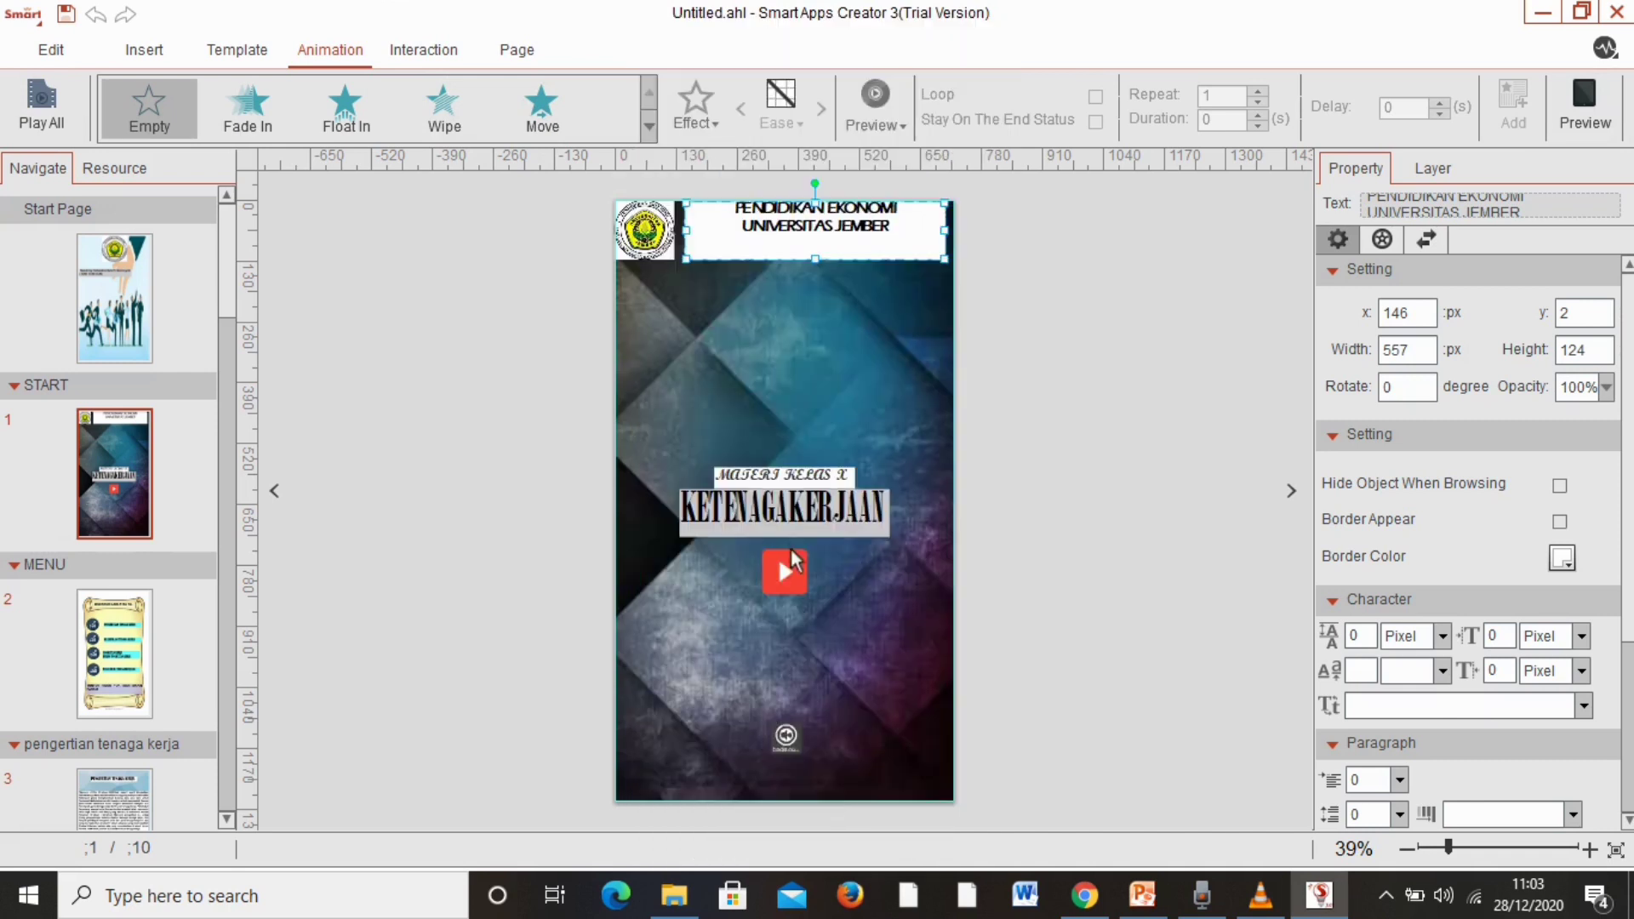
Set up a Touch interaction for the red play button on page 1, with Start_icon-icons.com_54133.png as its object
{"action": "left_click", "coordinate": [790, 574]}
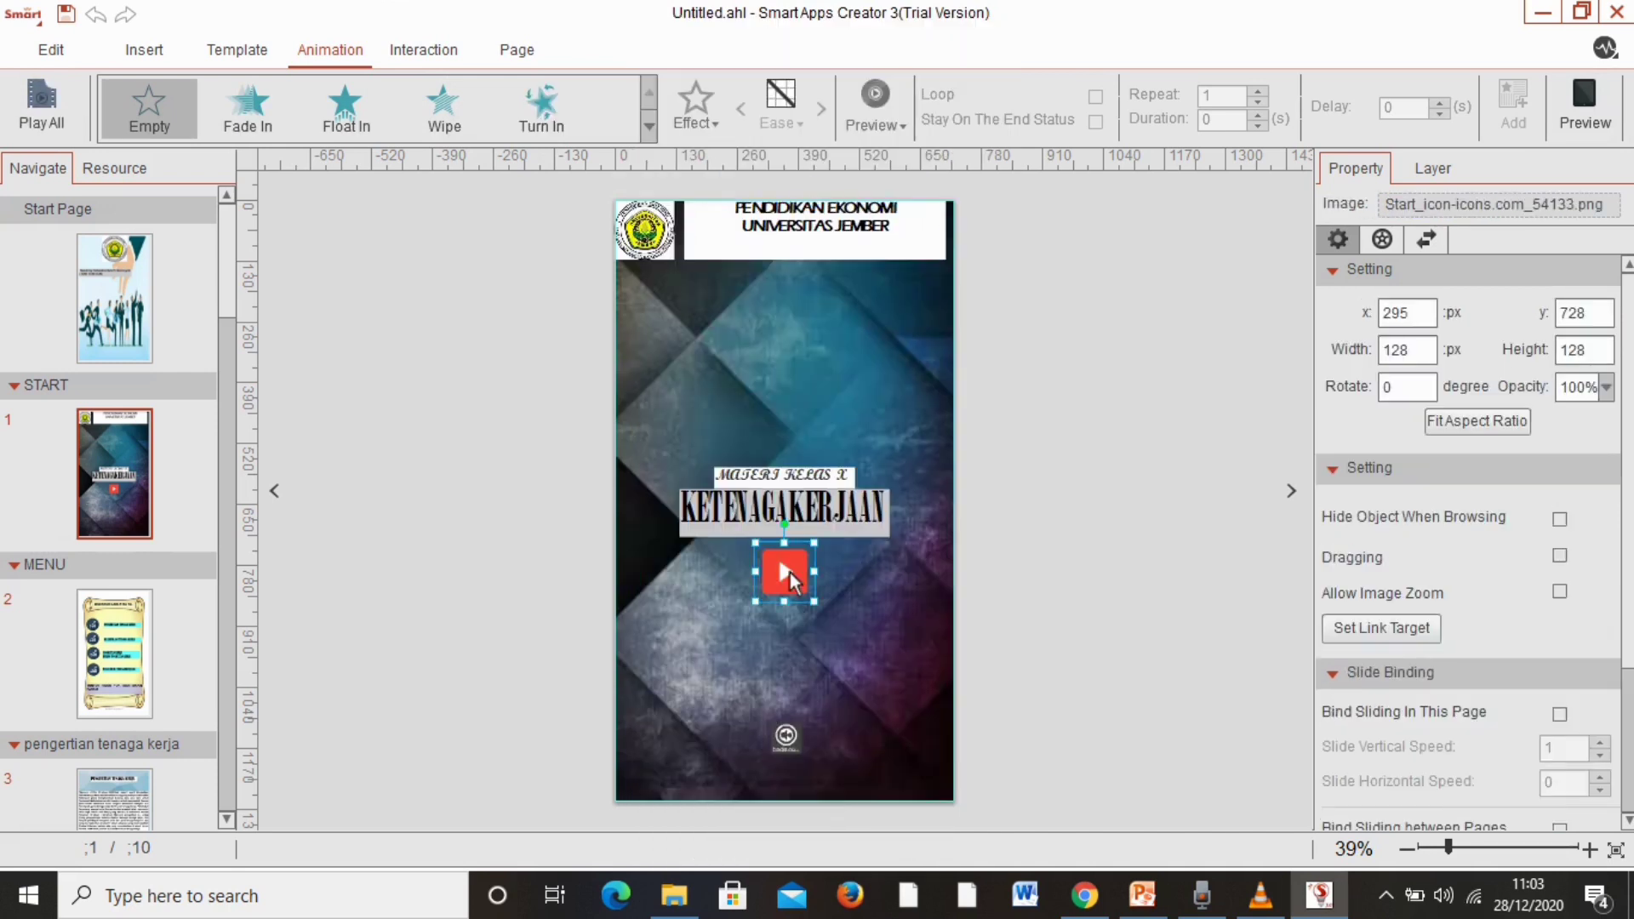
{"action": "left_click", "coordinate": [454, 60]}
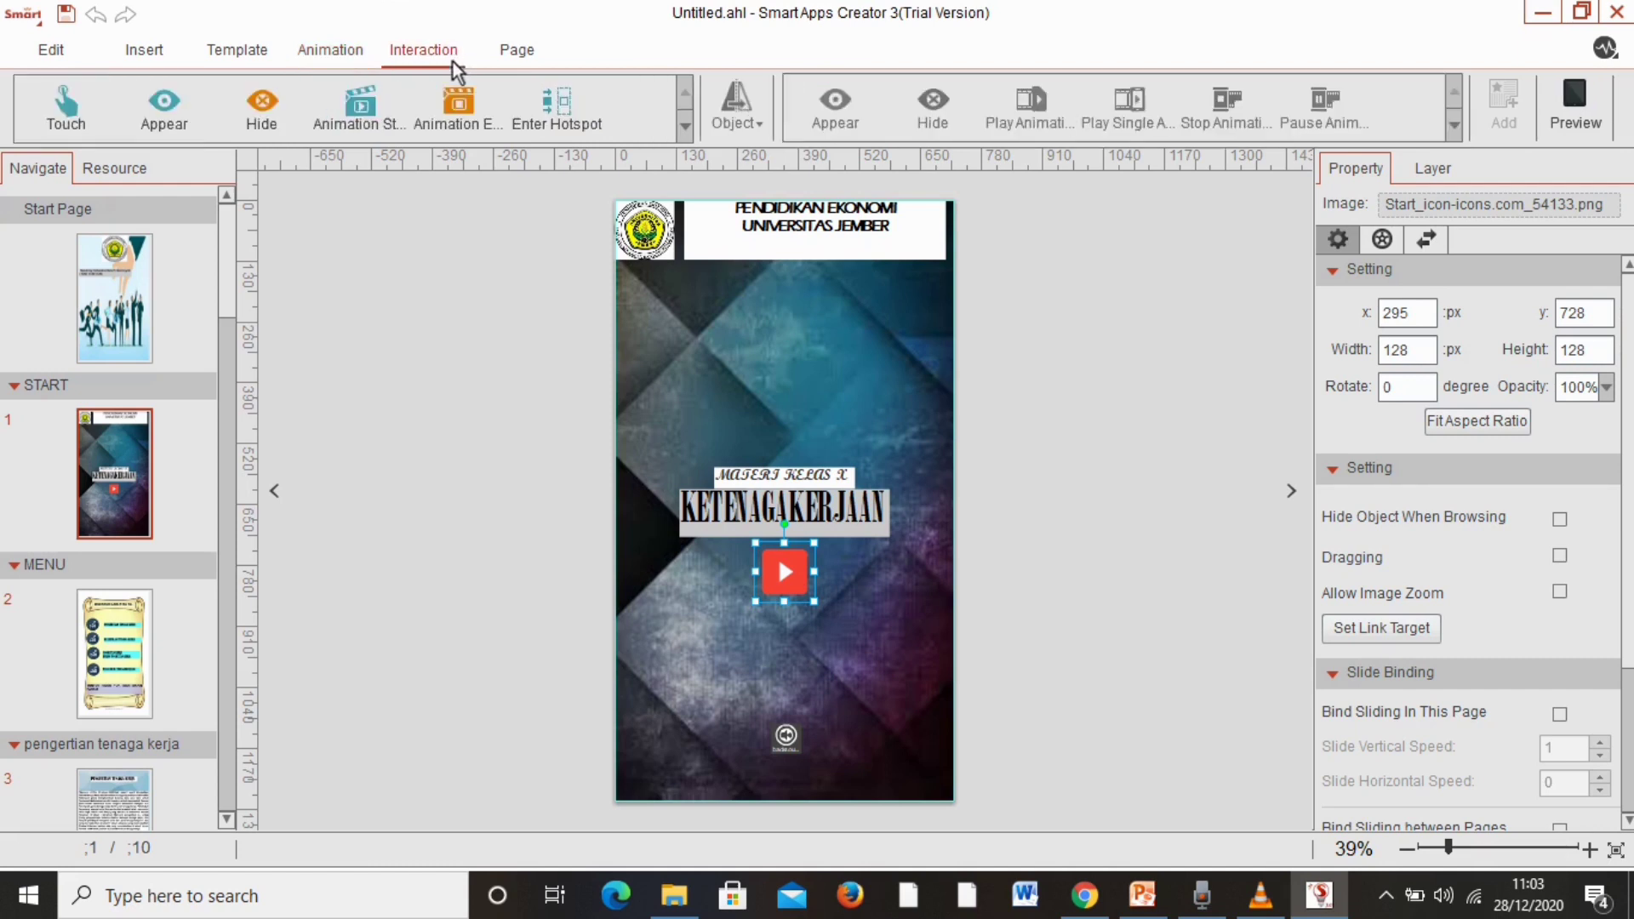
{"action": "left_click", "coordinate": [84, 136]}
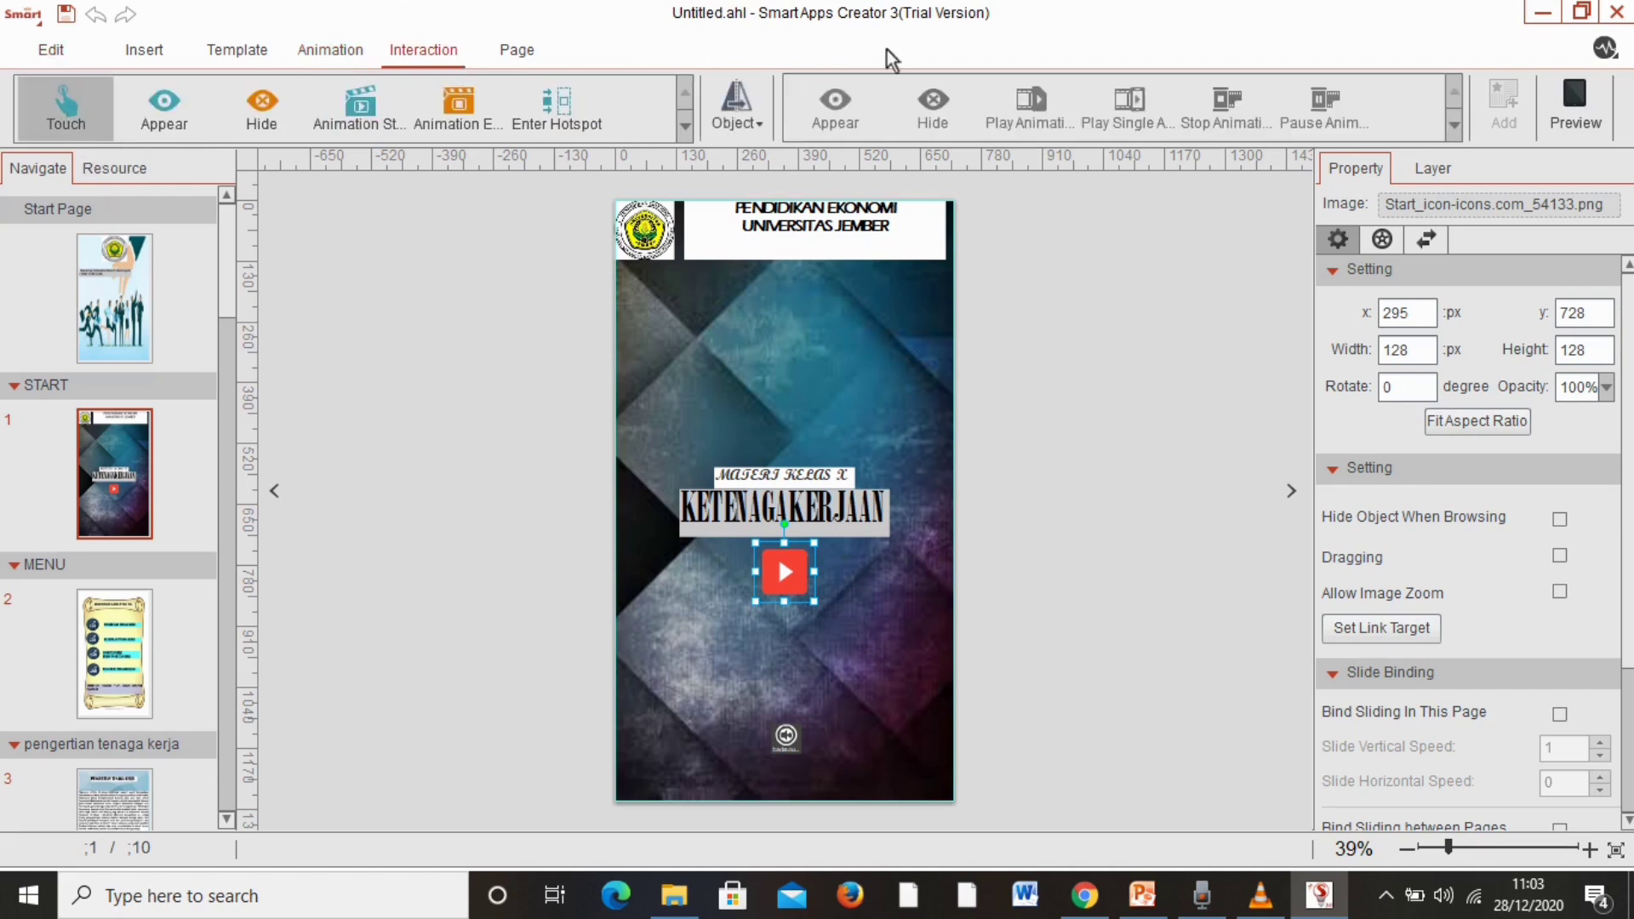
{"action": "left_click", "coordinate": [753, 146]}
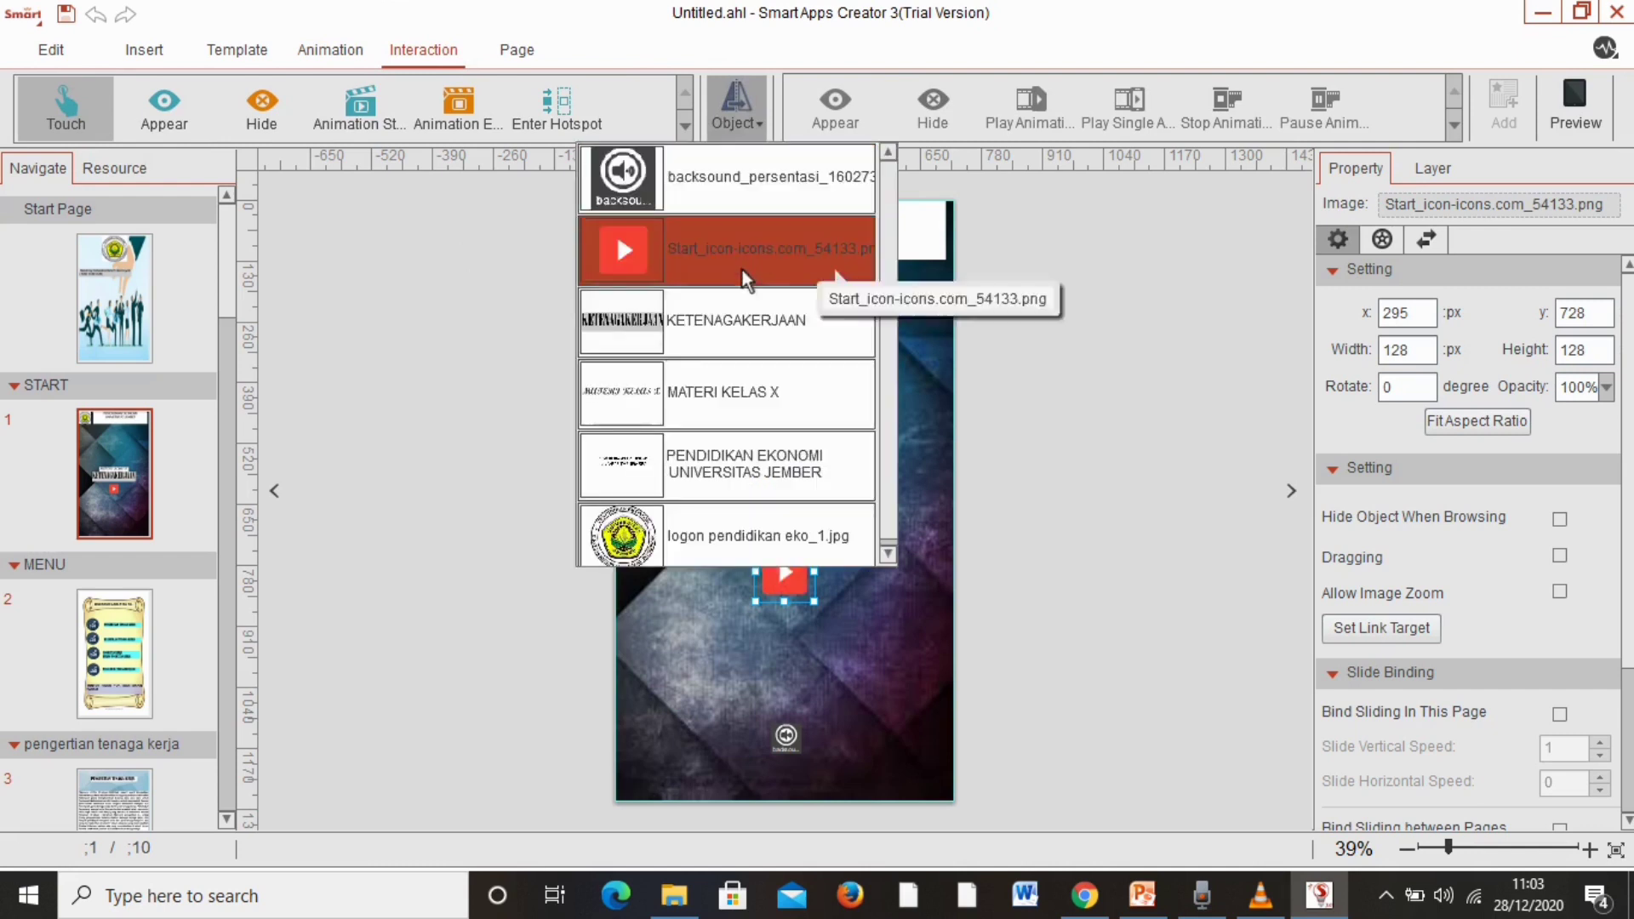
{"action": "left_click", "coordinate": [742, 269]}
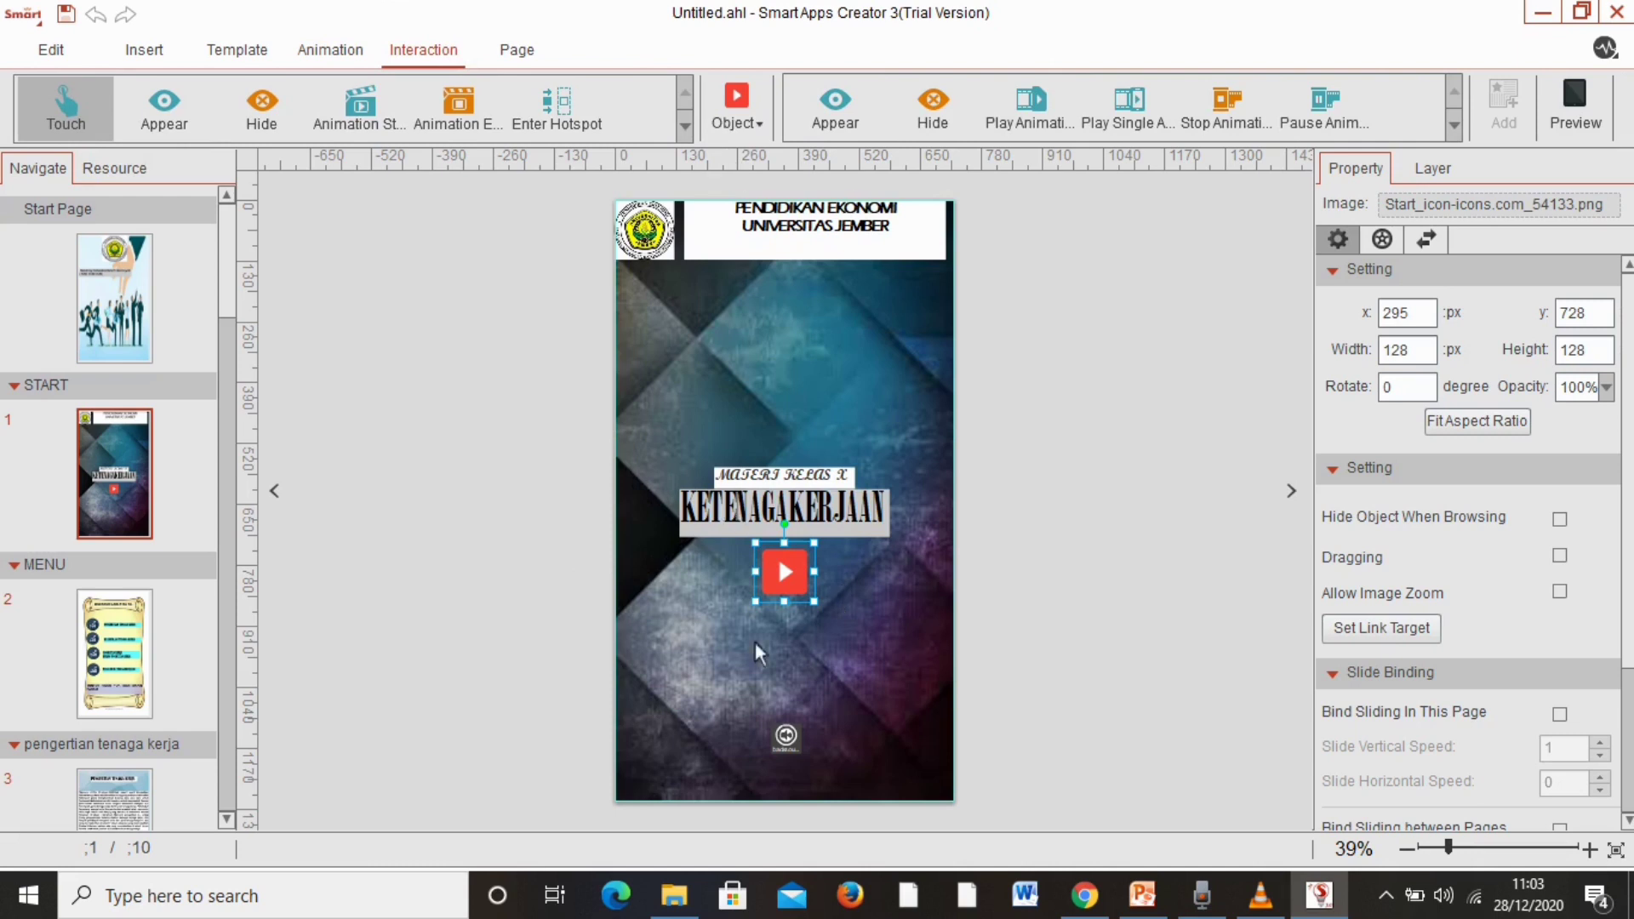
{"action": "left_click", "coordinate": [749, 129]}
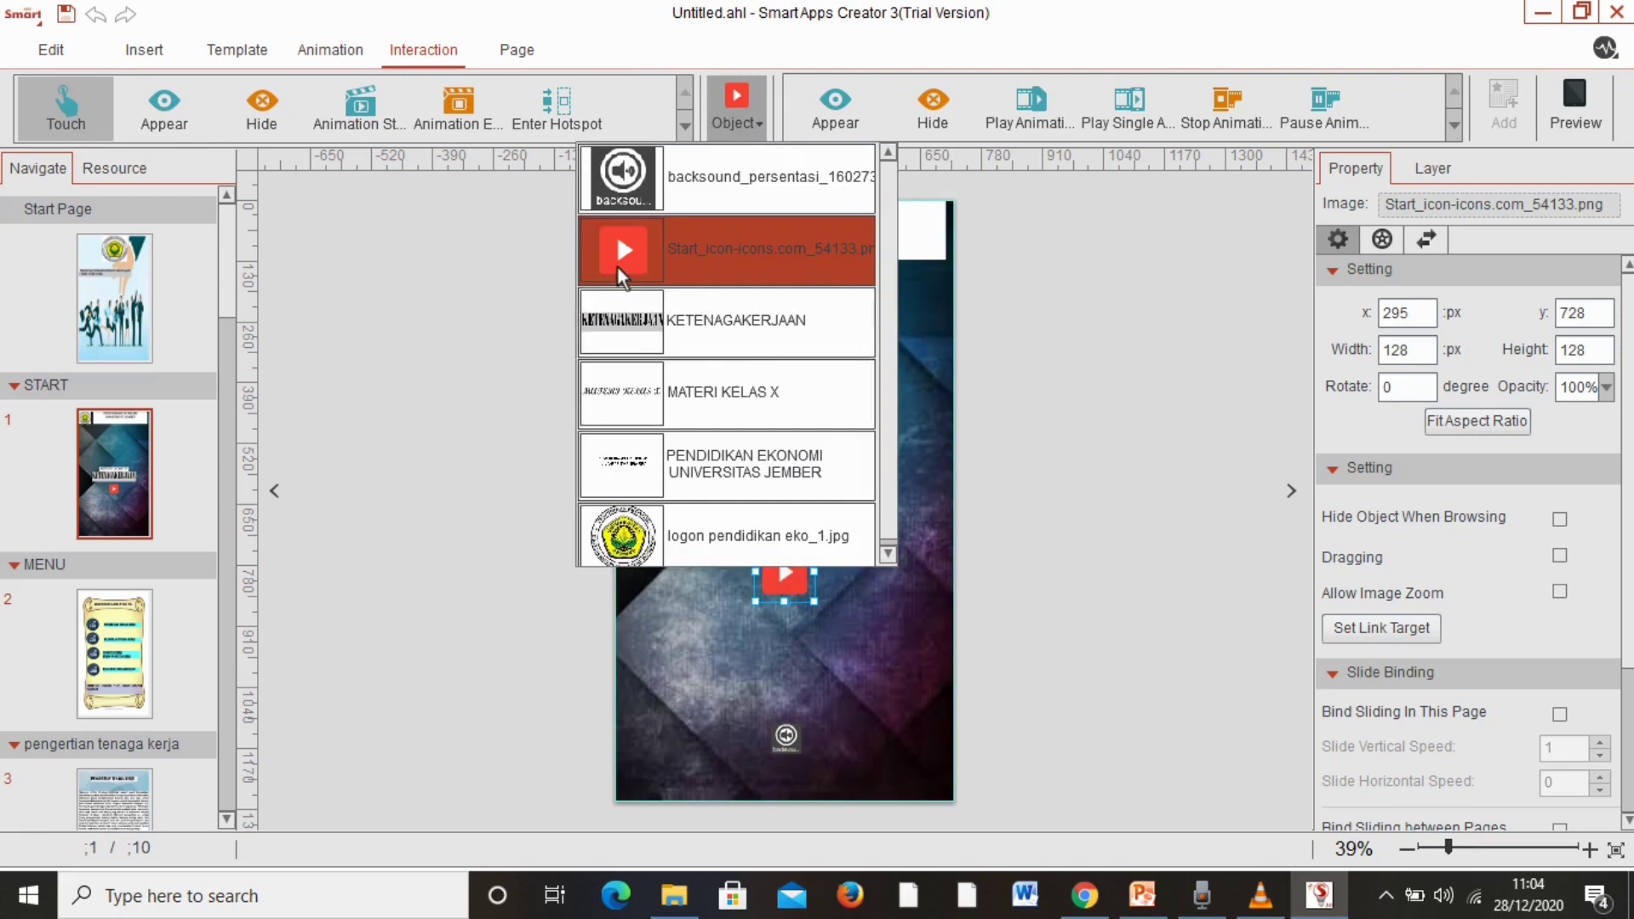
{"action": "left_click", "coordinate": [619, 266]}
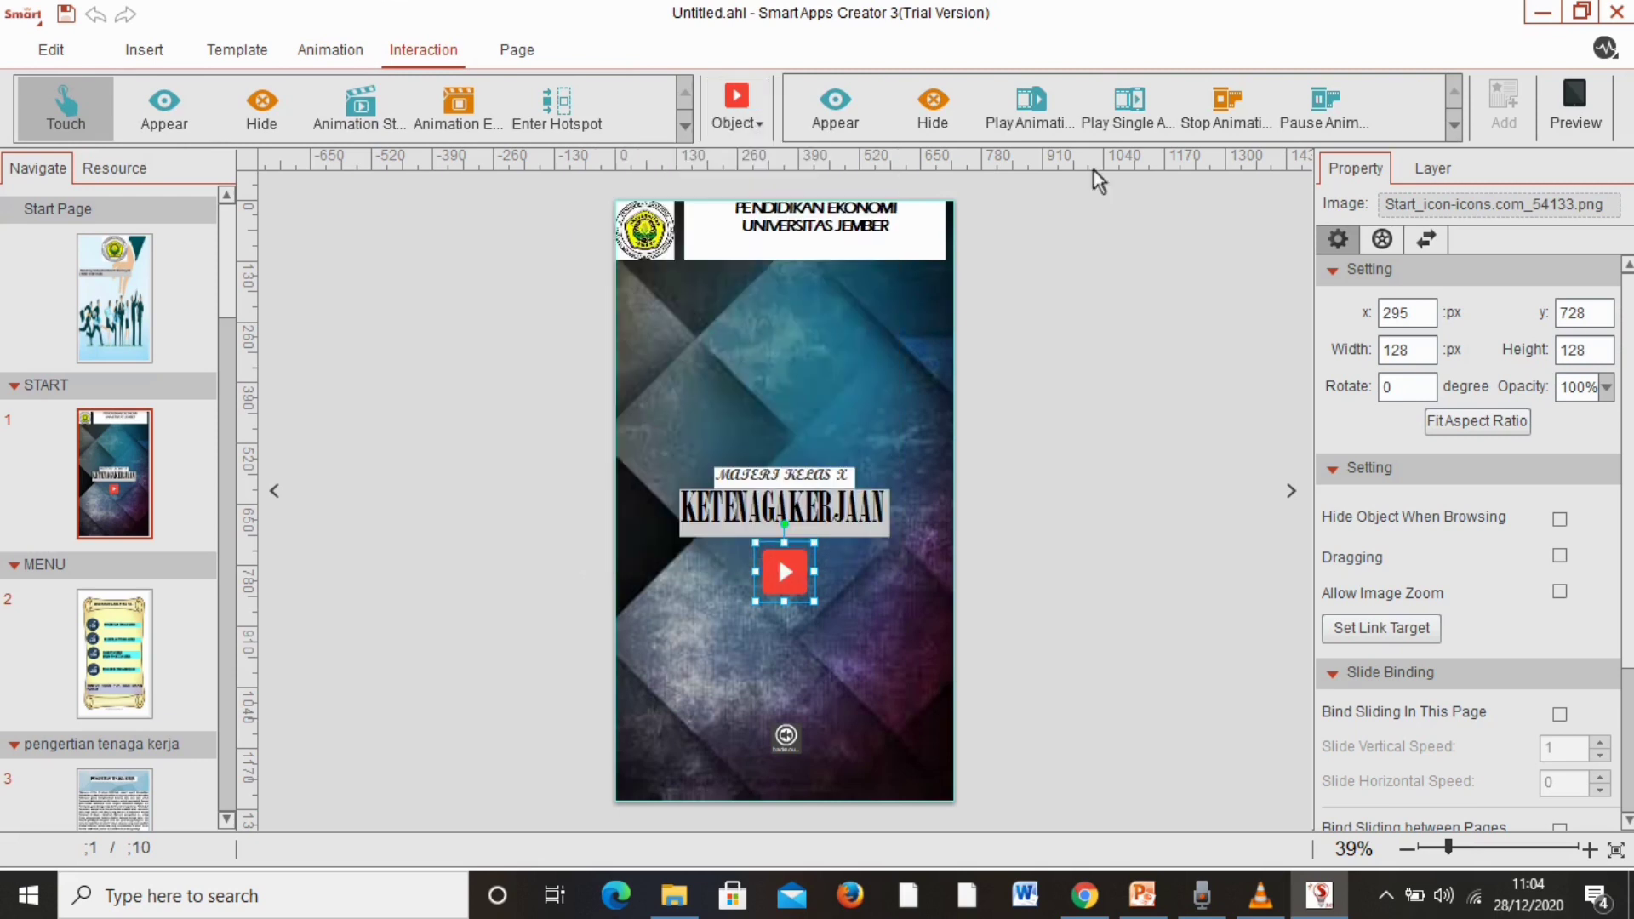
Give the play button's Touch interaction the Switch Page action targeting page 2, the MENU page, and add it
{"action": "left_click", "coordinate": [1452, 122]}
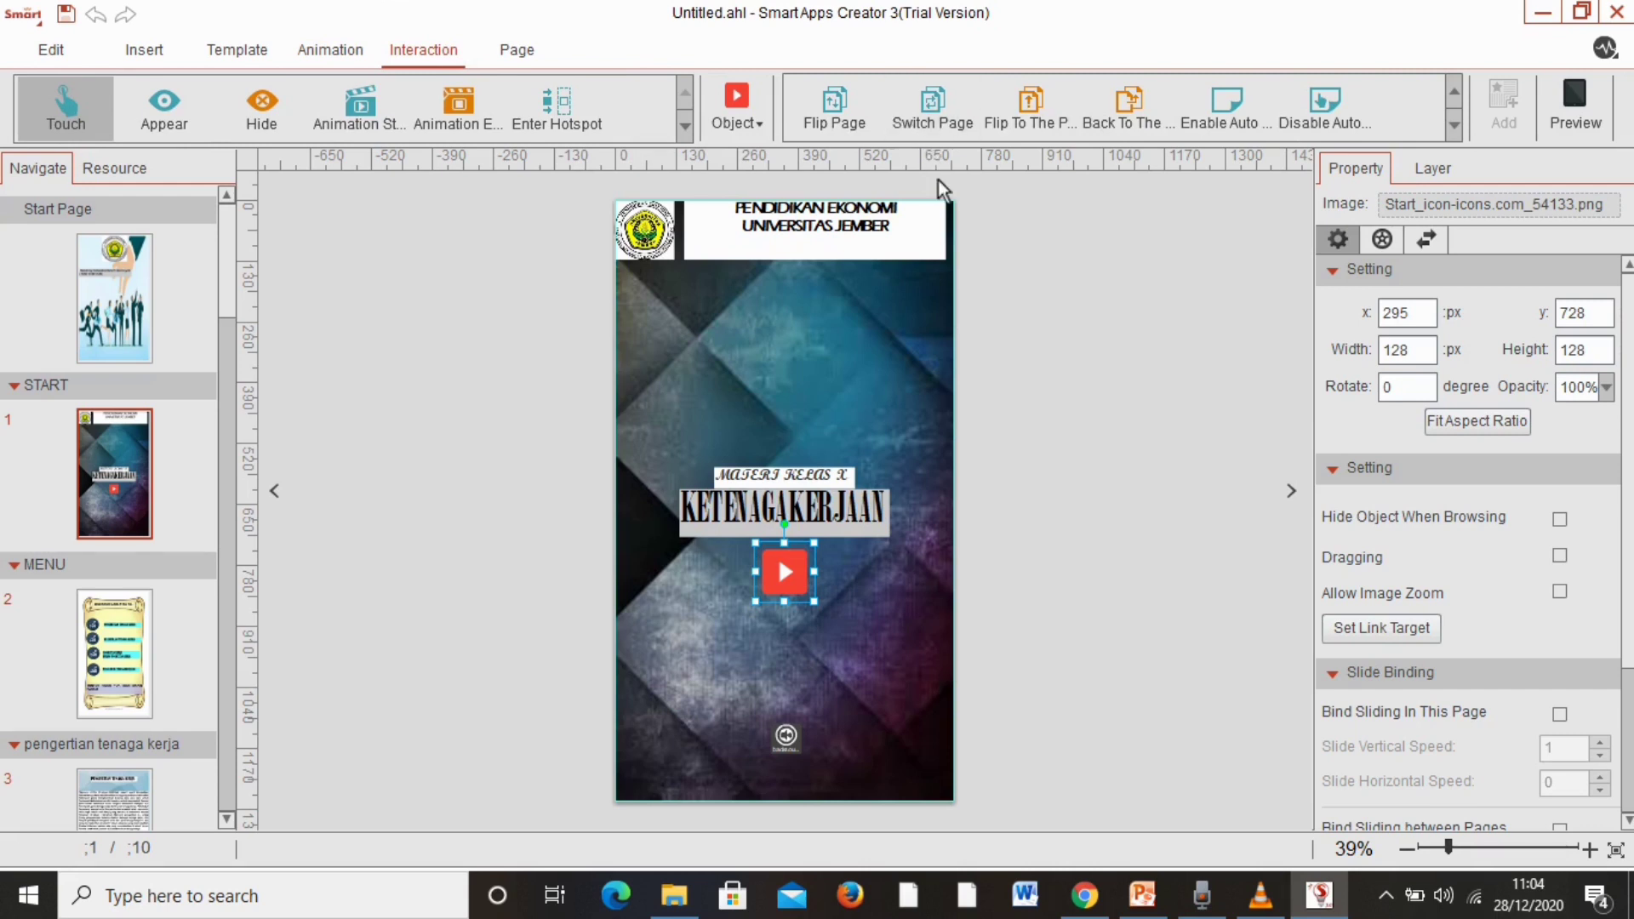
{"action": "left_click", "coordinate": [943, 126]}
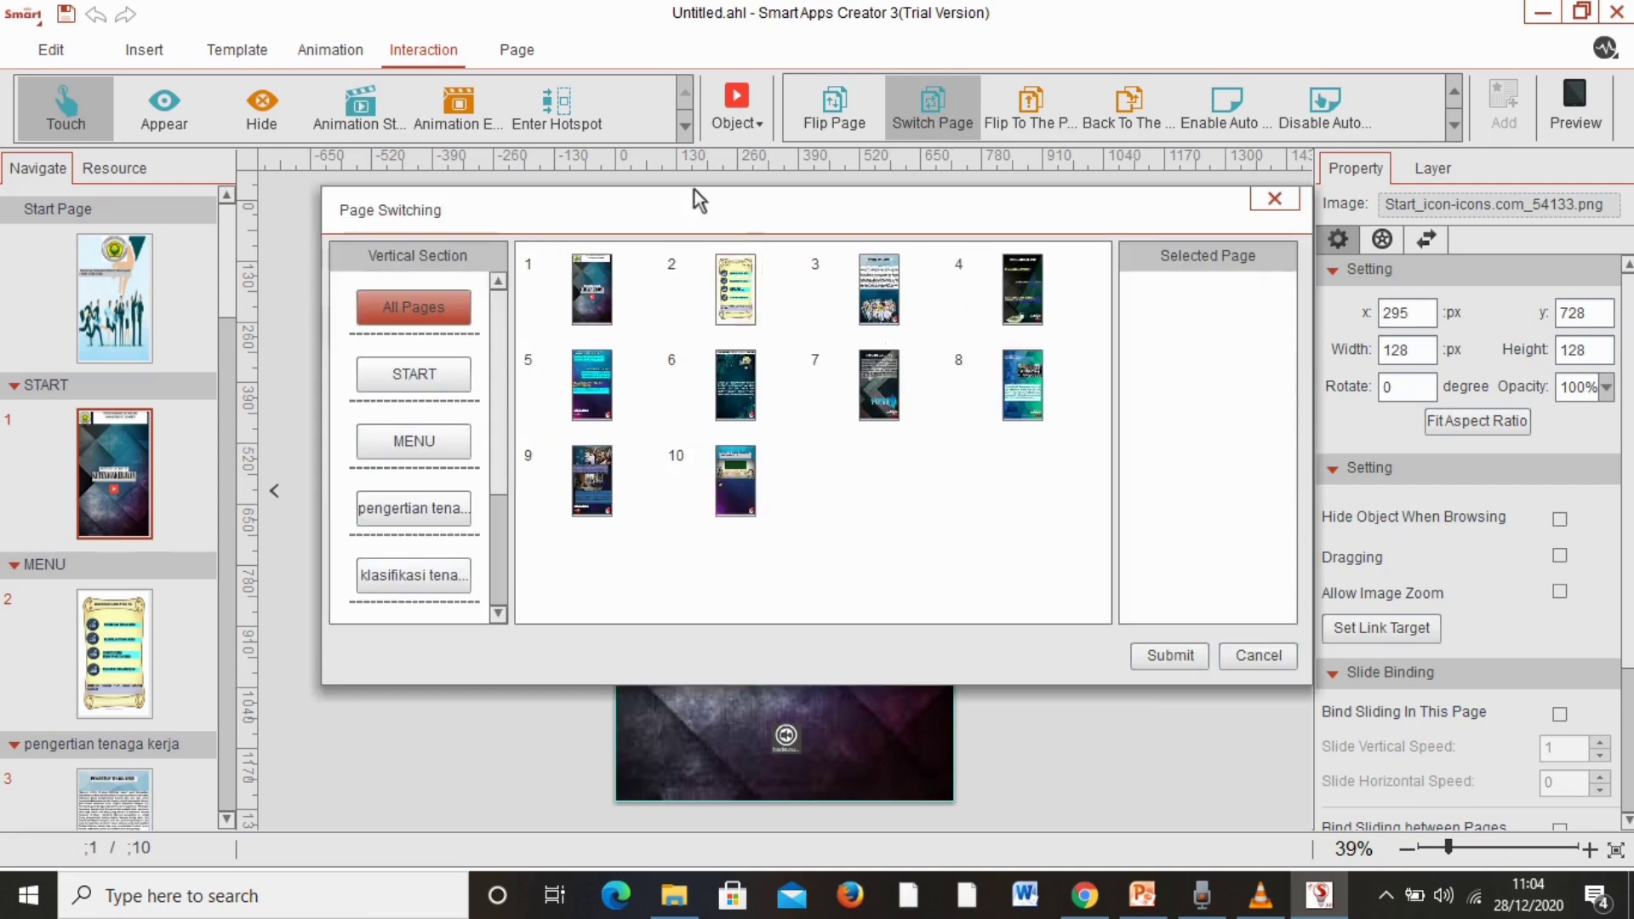
{"action": "mouse_move", "coordinate": [759, 268]}
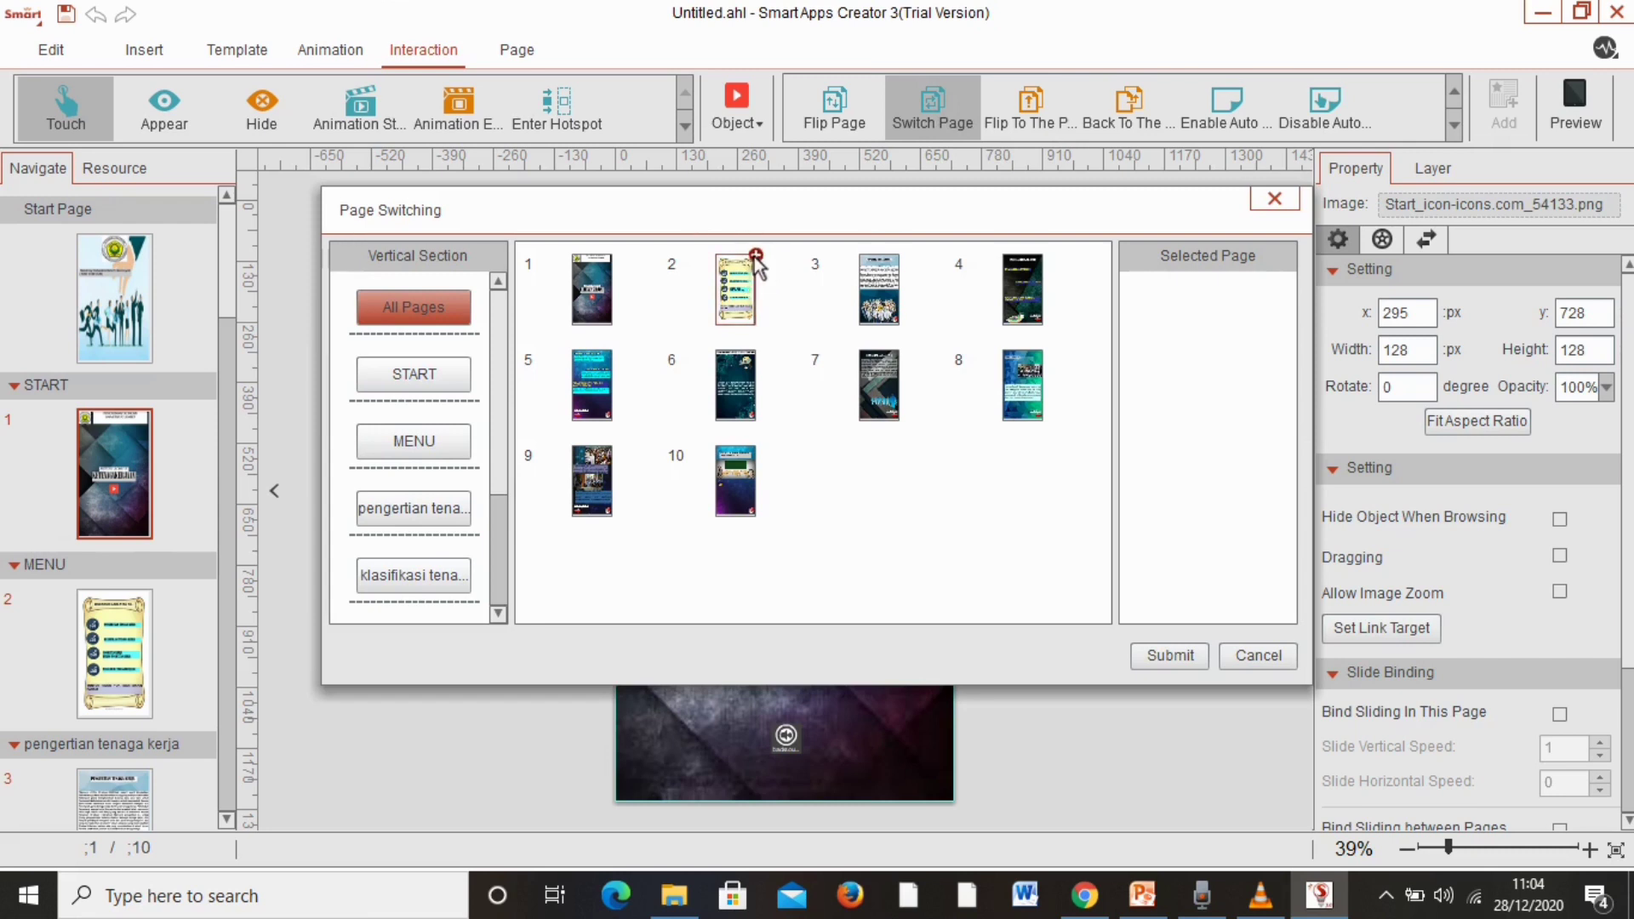
{"action": "left_click", "coordinate": [756, 255]}
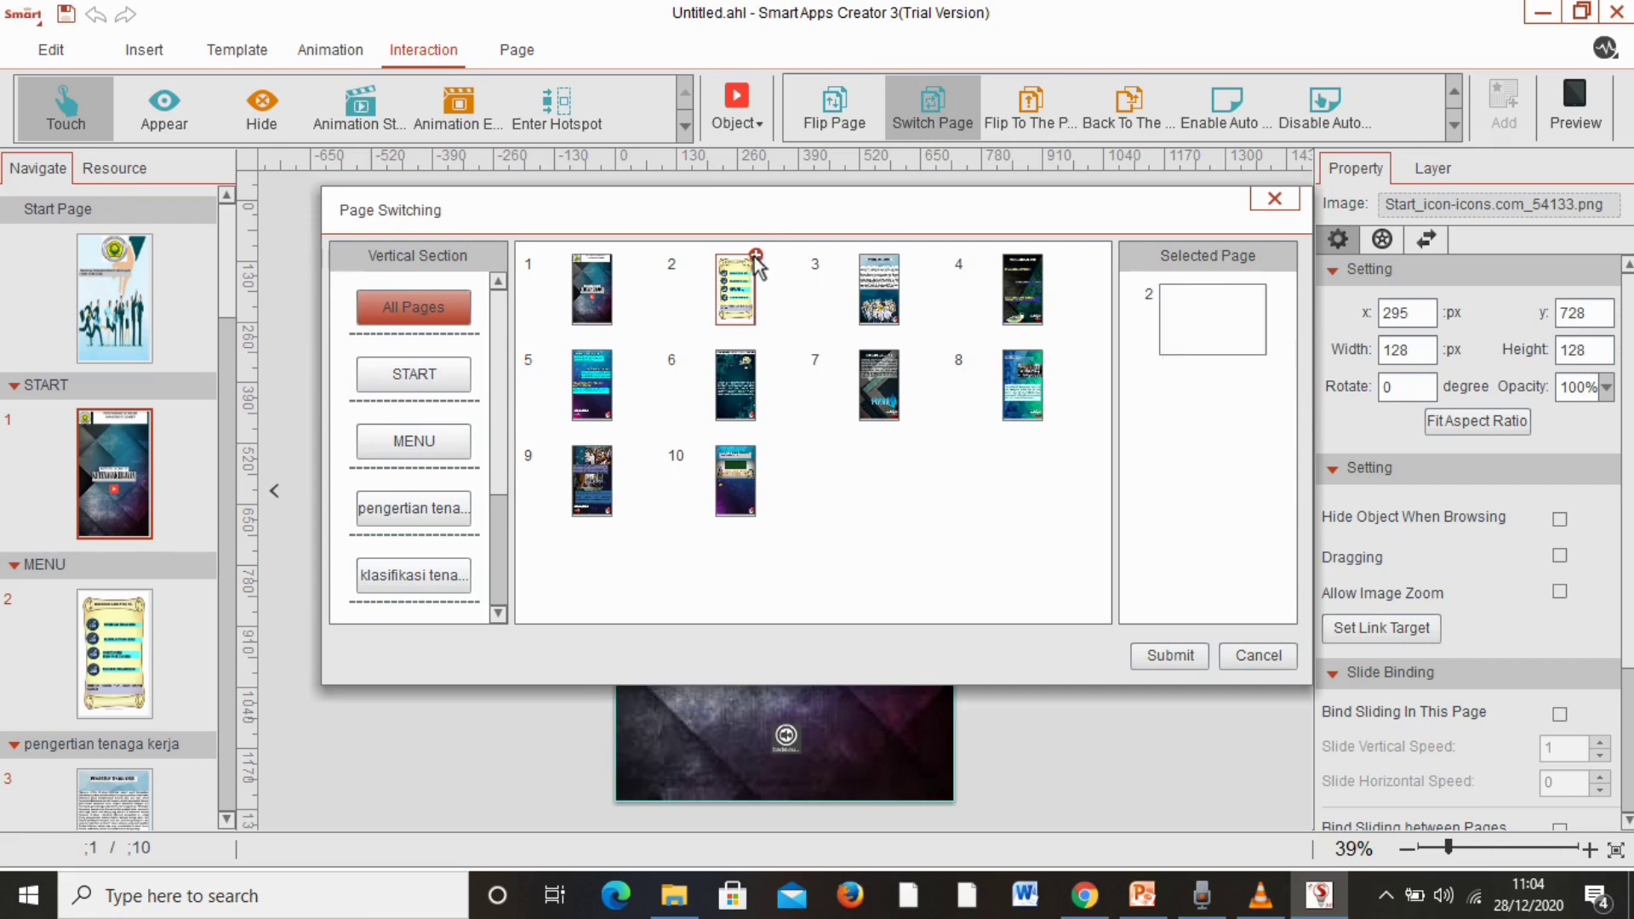
{"action": "left_click", "coordinate": [1189, 656]}
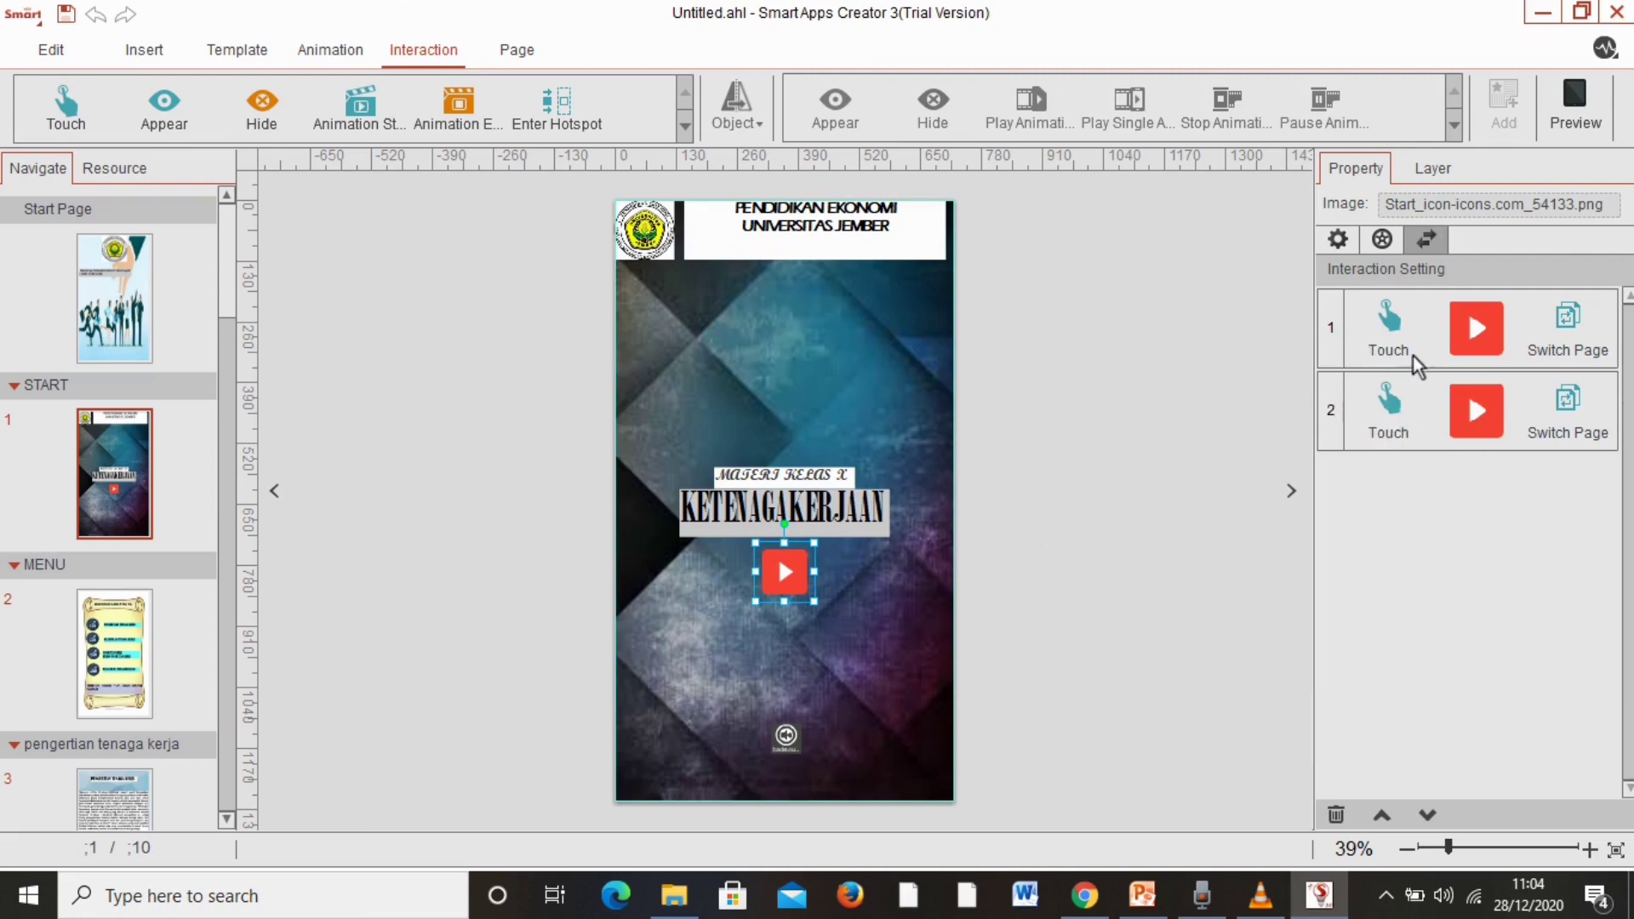
Delete the second, duplicate Touch interaction with Switch Page from the red play button on page 1, confirming the permanent deletion
{"action": "right_click", "coordinate": [1353, 419]}
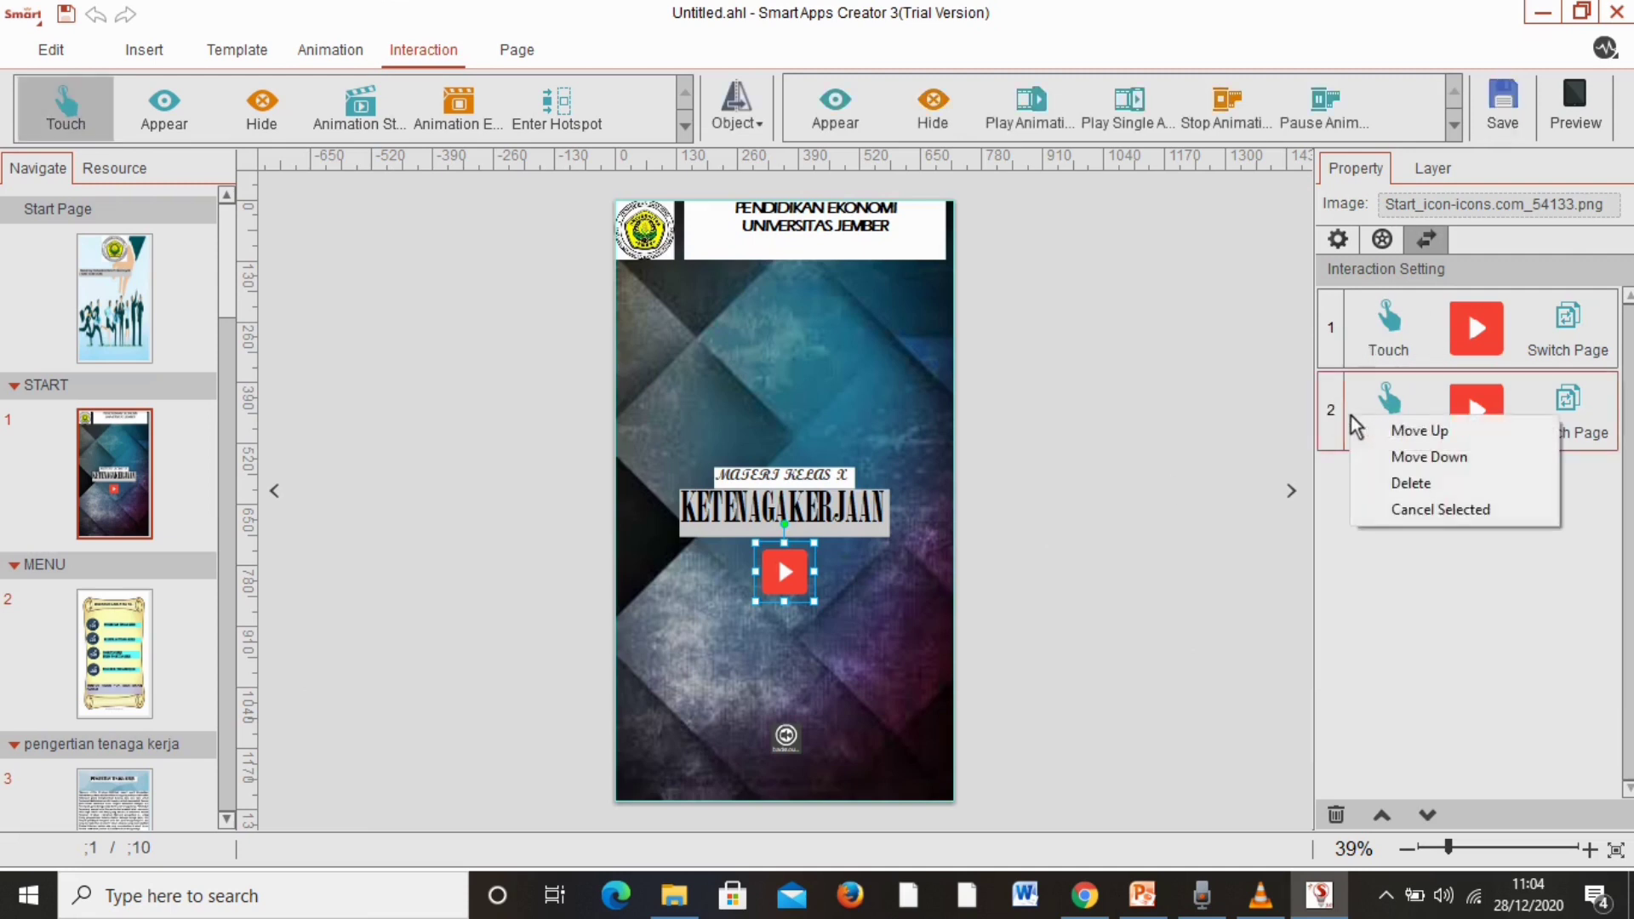
{"action": "left_click", "coordinate": [1411, 485]}
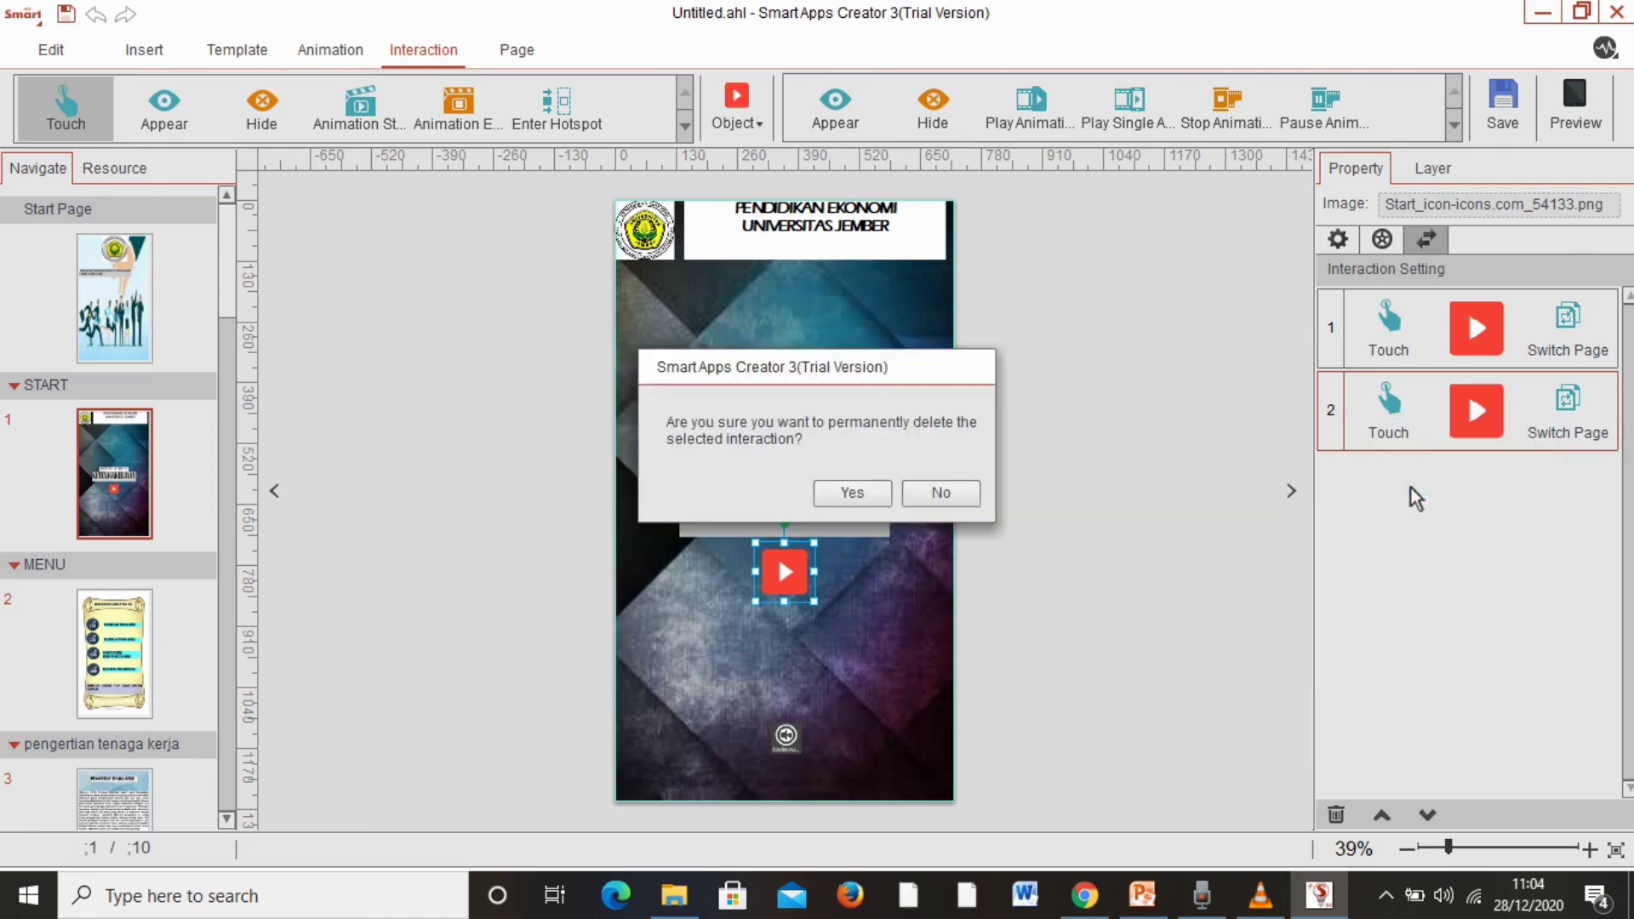
{"action": "left_click", "coordinate": [882, 493]}
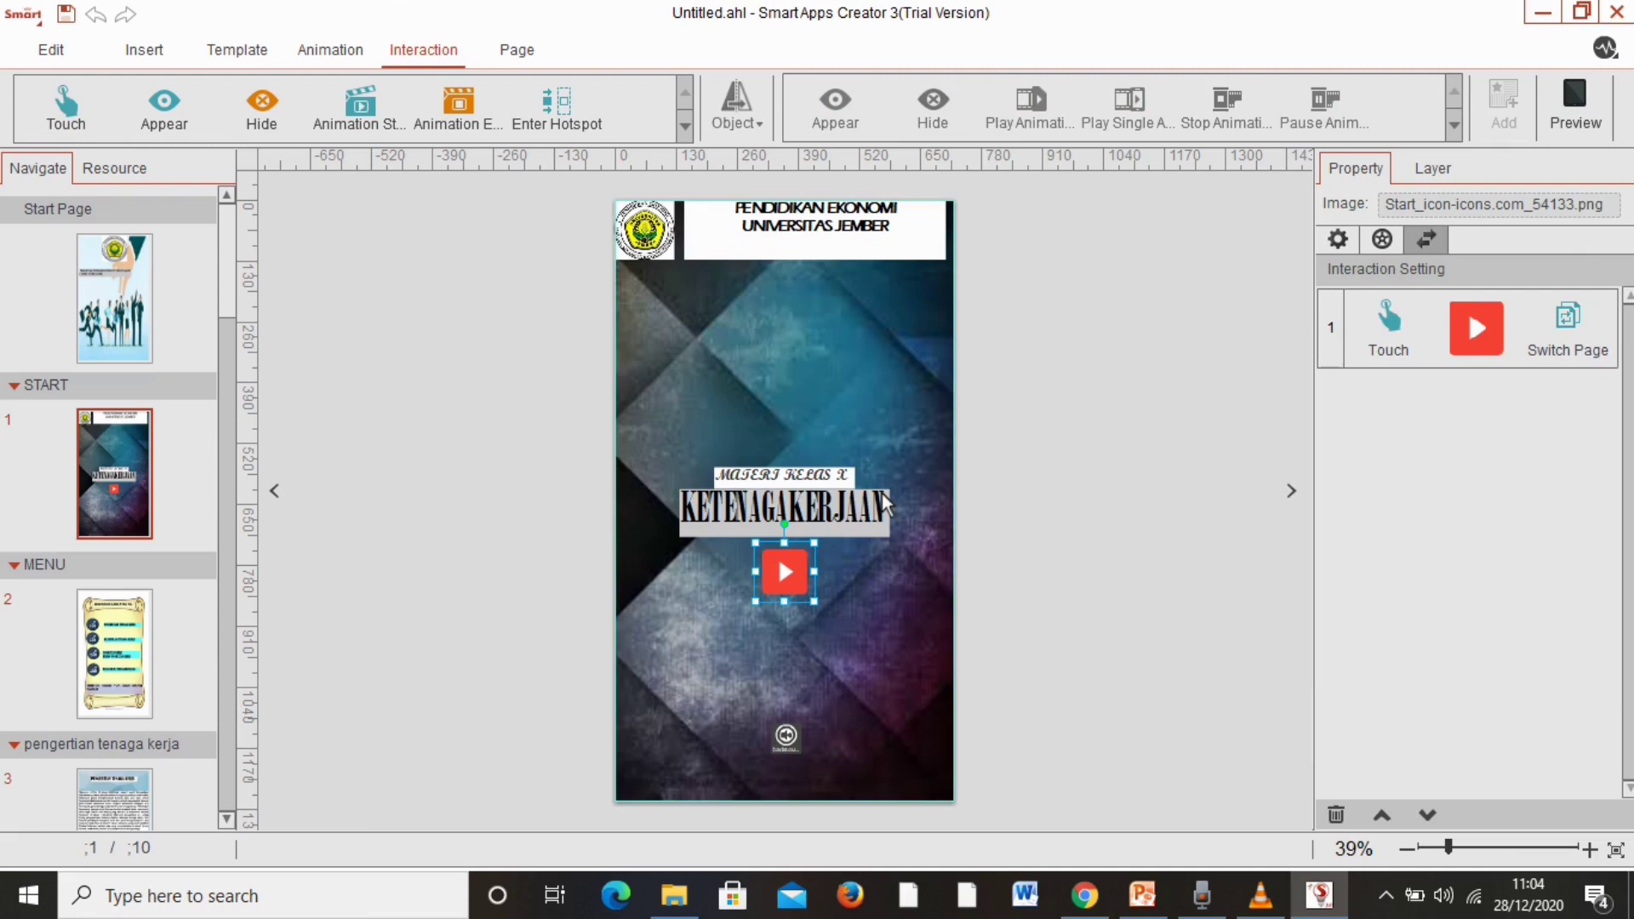
Open page 2 and submit MENU as its section name through Rename Section
{"action": "left_click", "coordinate": [139, 631]}
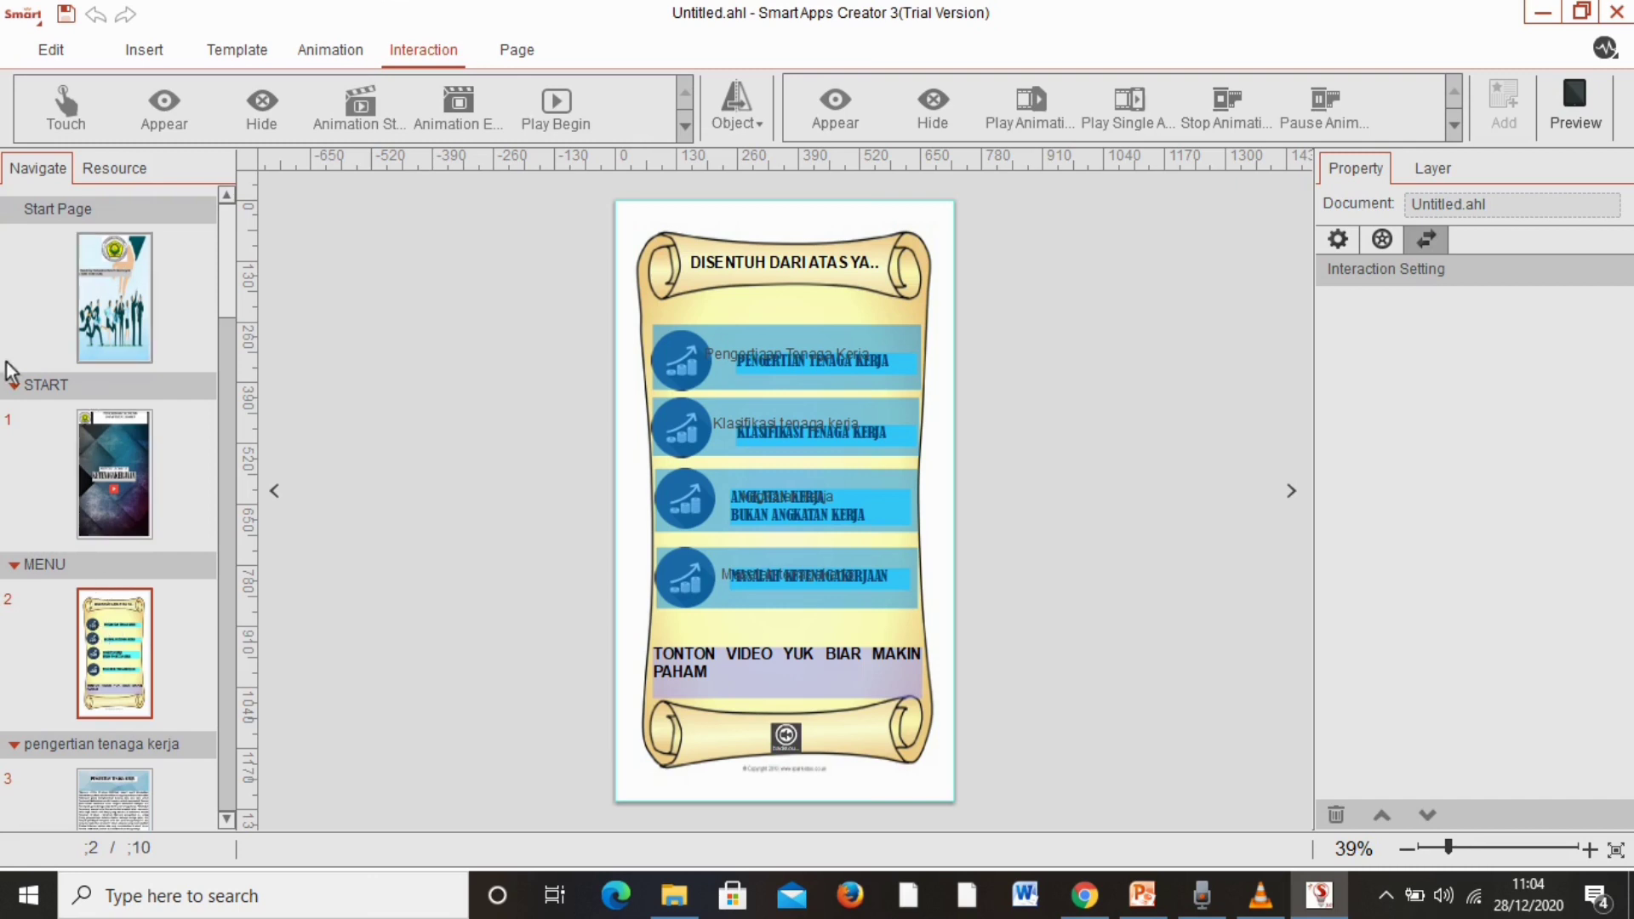
{"action": "right_click", "coordinate": [54, 560]}
{"action": "left_click", "coordinate": [110, 573]}
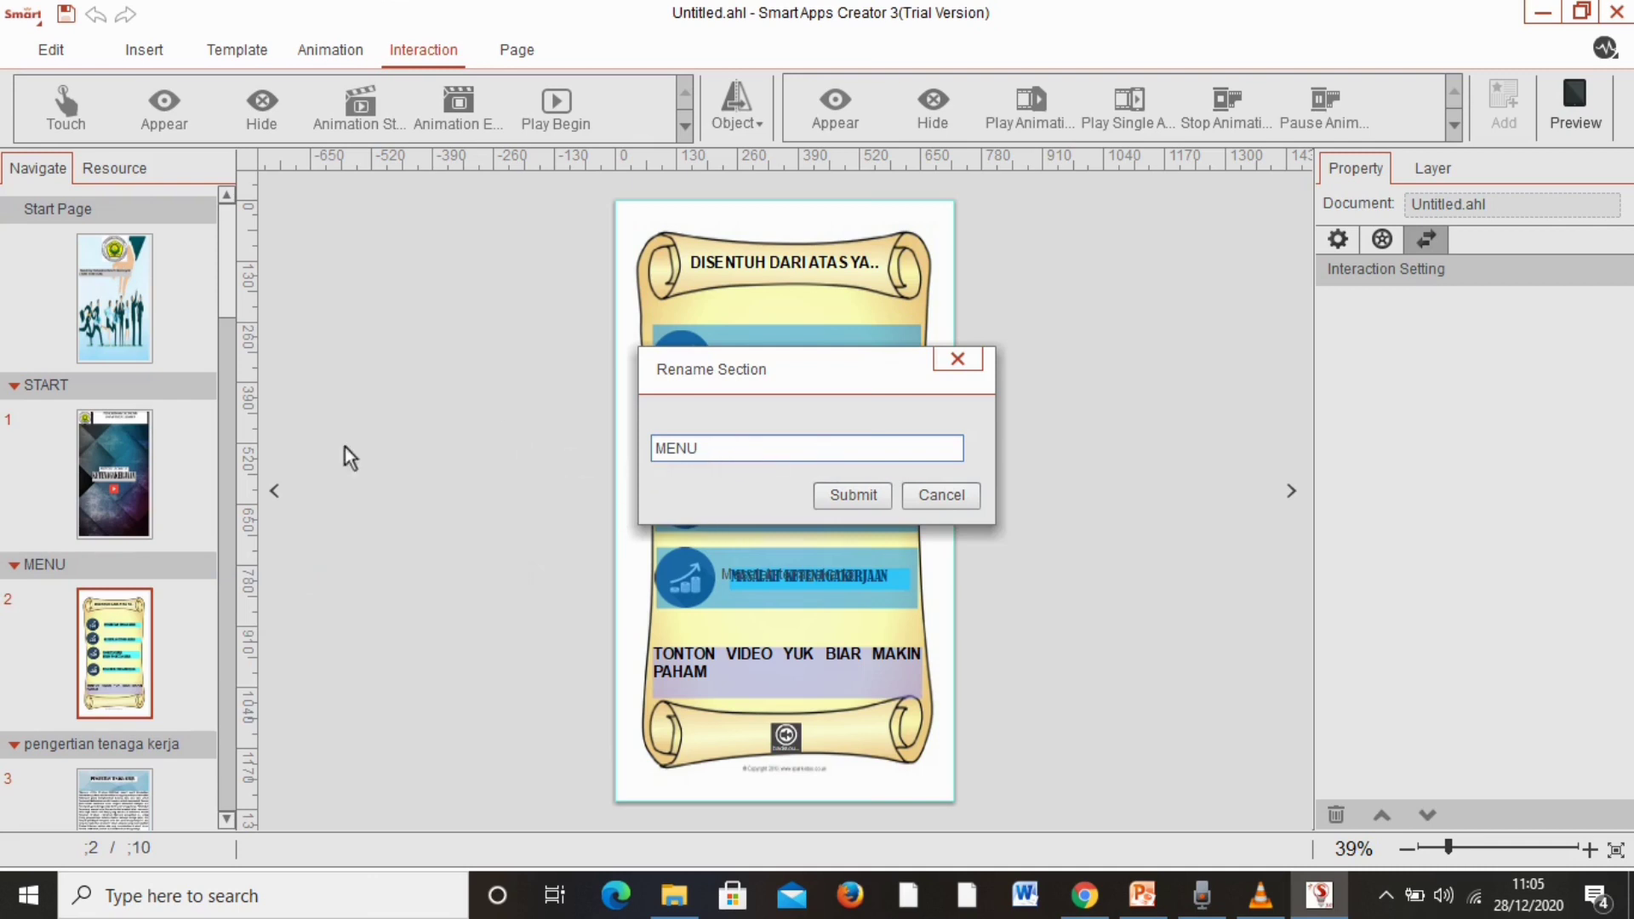
{"action": "left_click", "coordinate": [865, 497]}
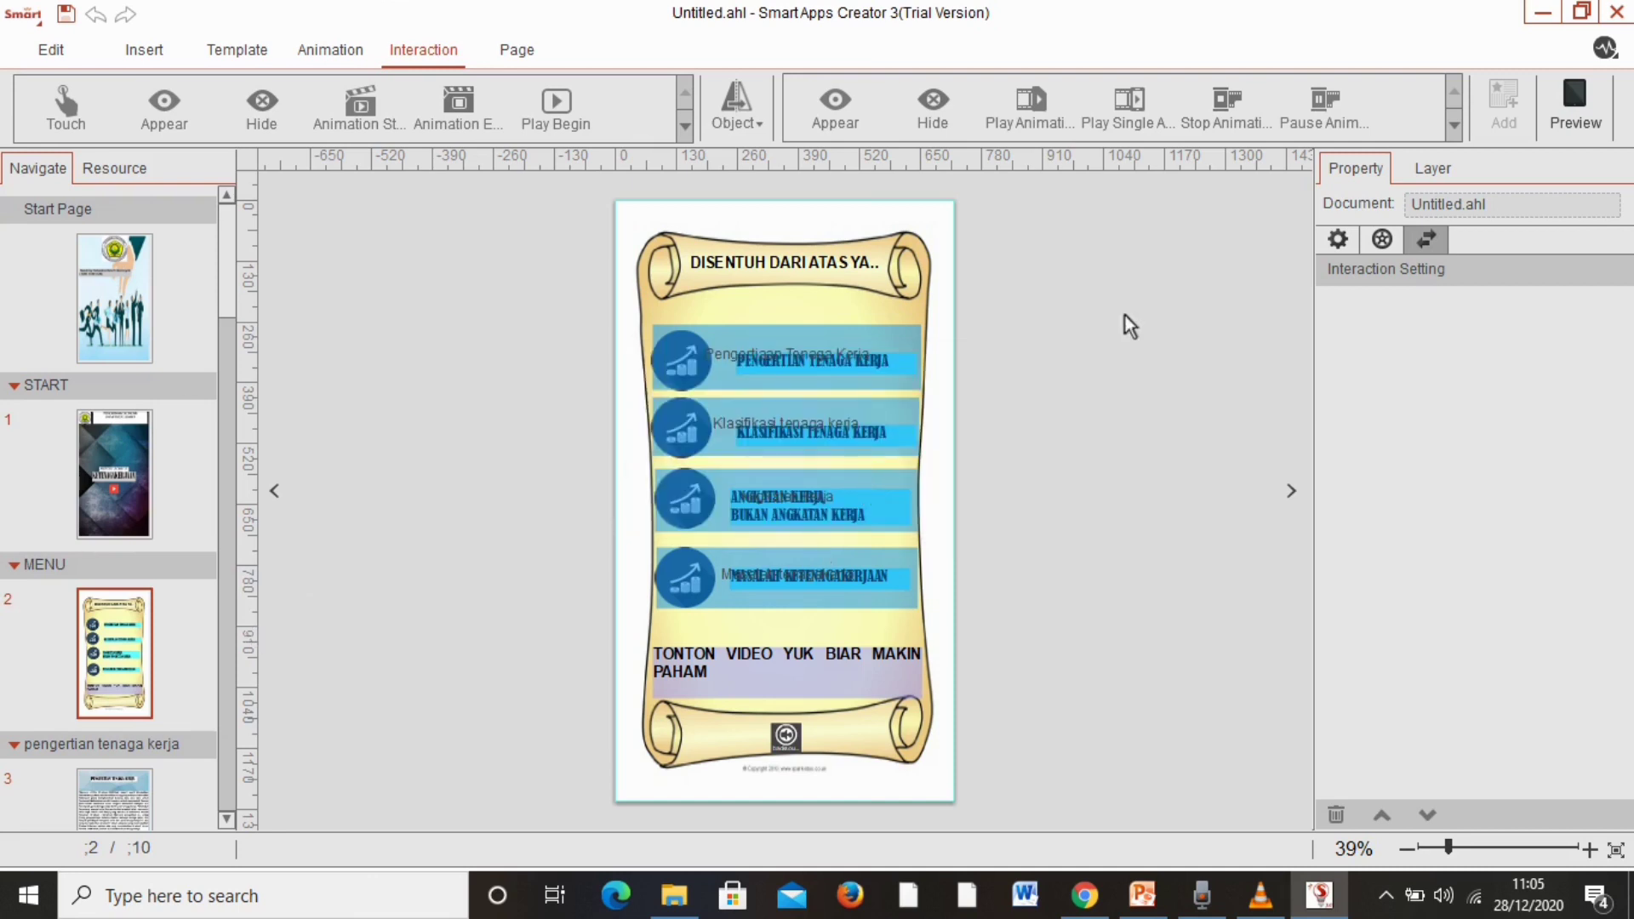
Preview the MENU page in the phone simulator
{"action": "left_click", "coordinate": [1575, 103]}
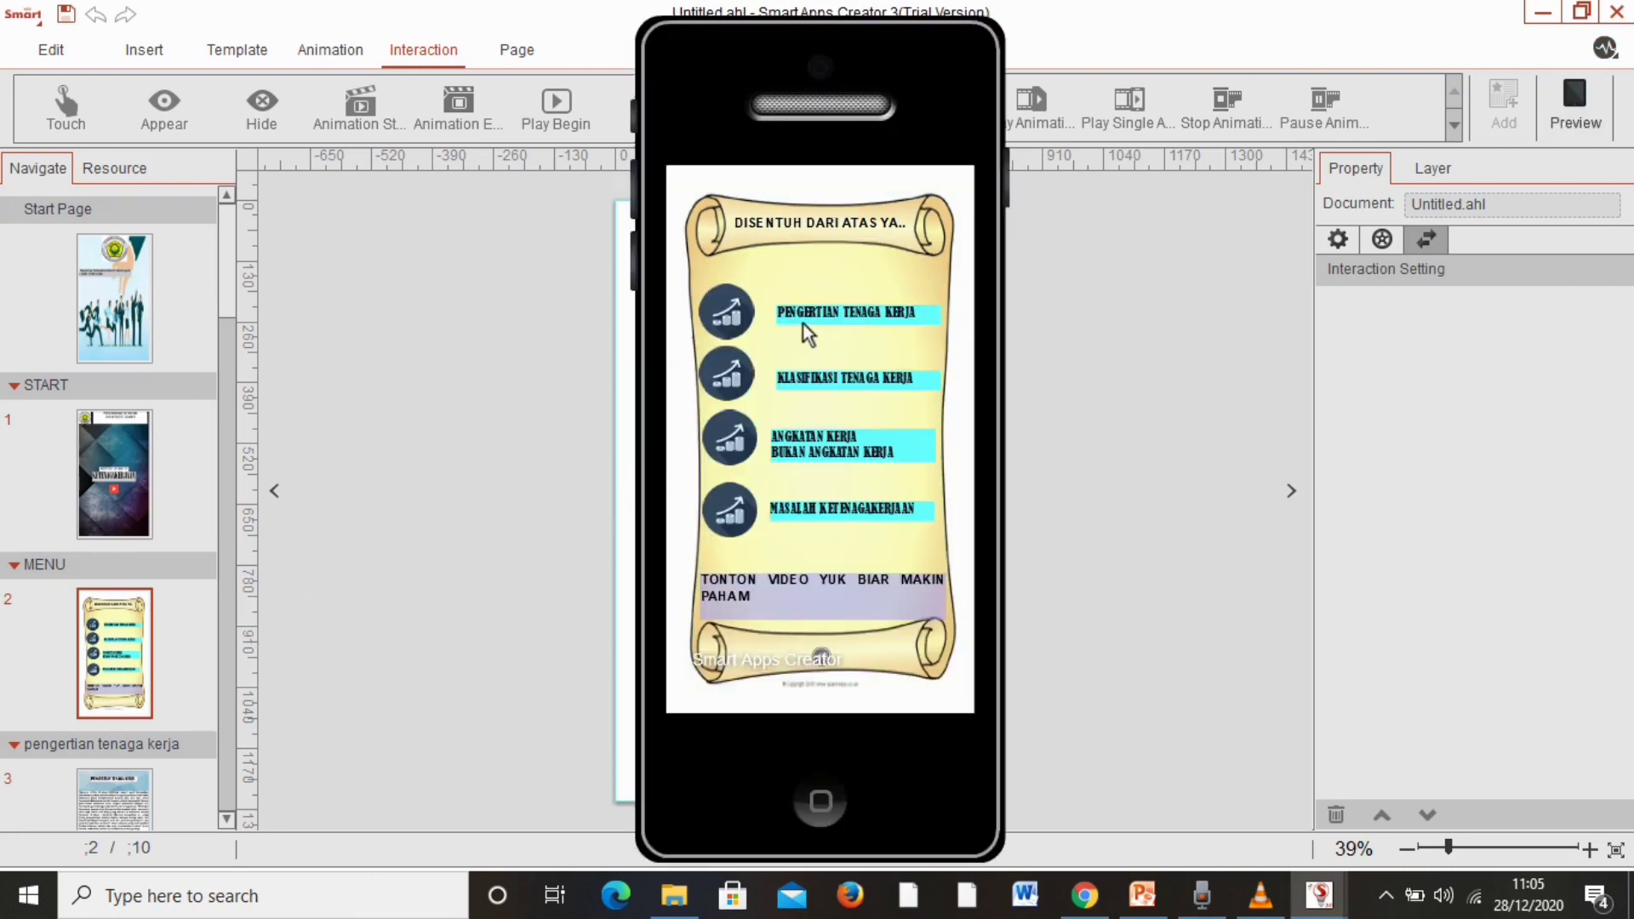